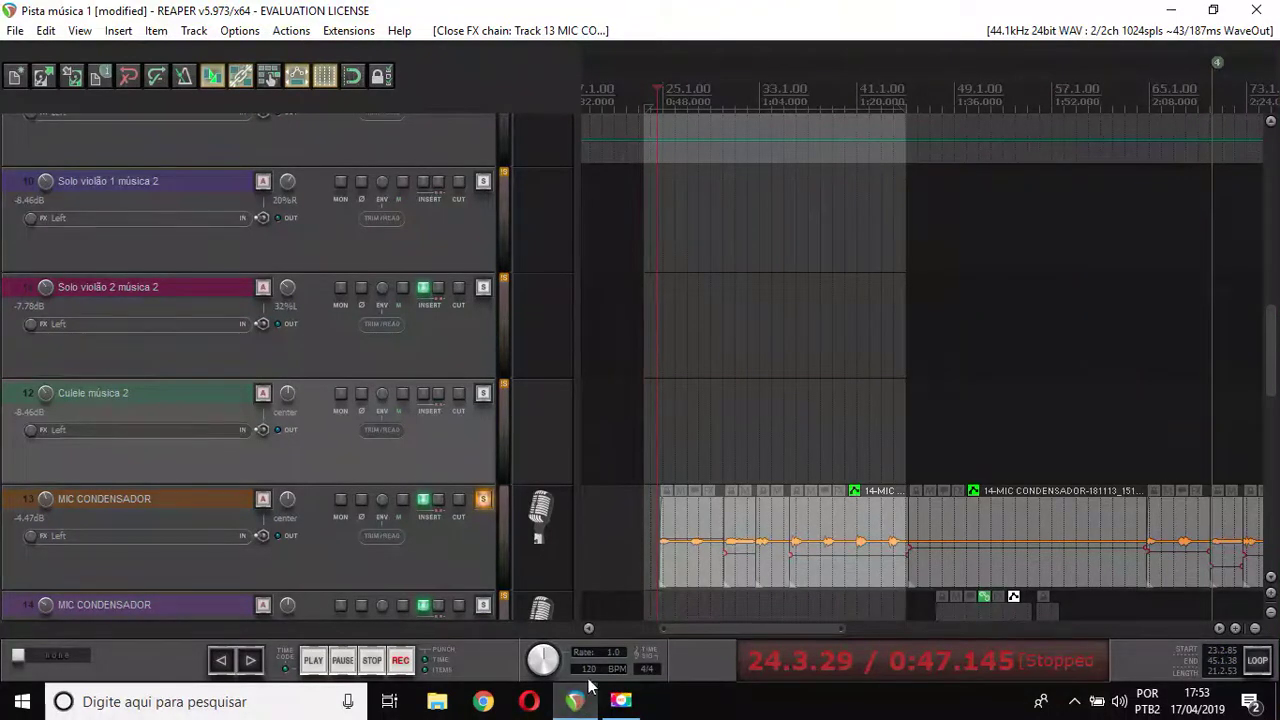
# Step: Bypass the whole effects chain on track 13 MIC CONDENSADOR and play the selected section to hear the dry recording
pyautogui.click(437, 506)
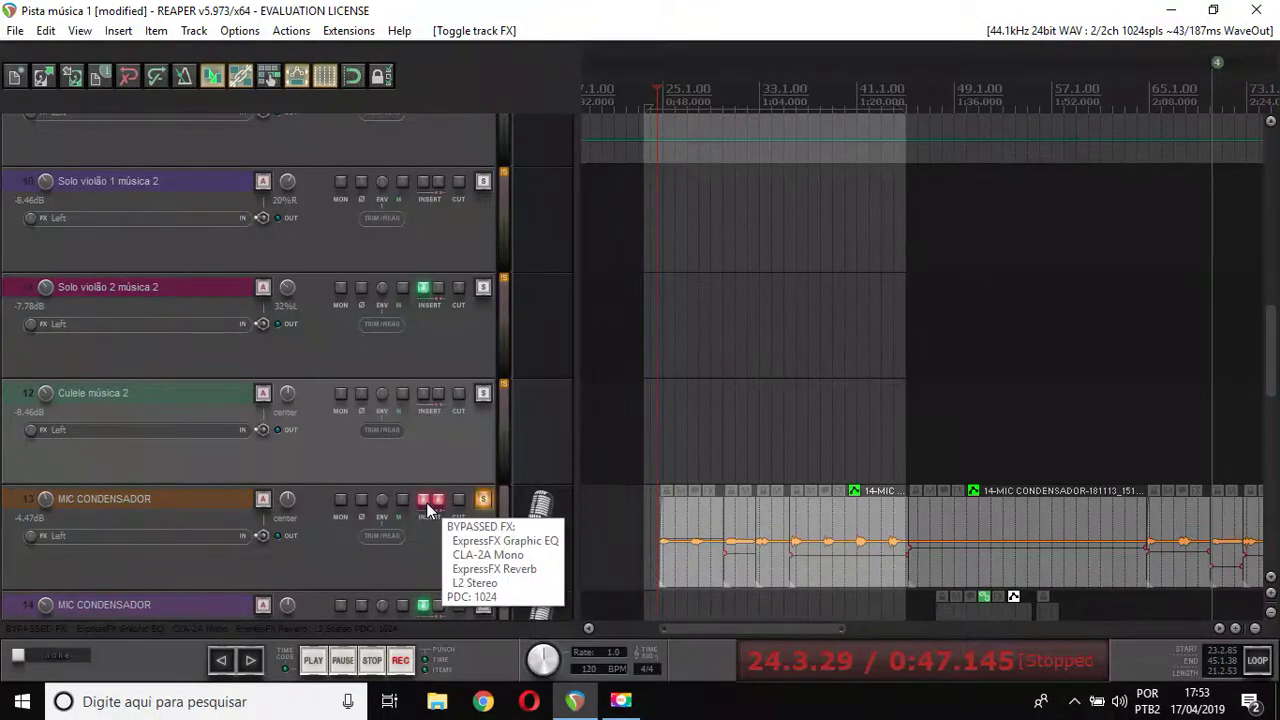
pyautogui.press('space')
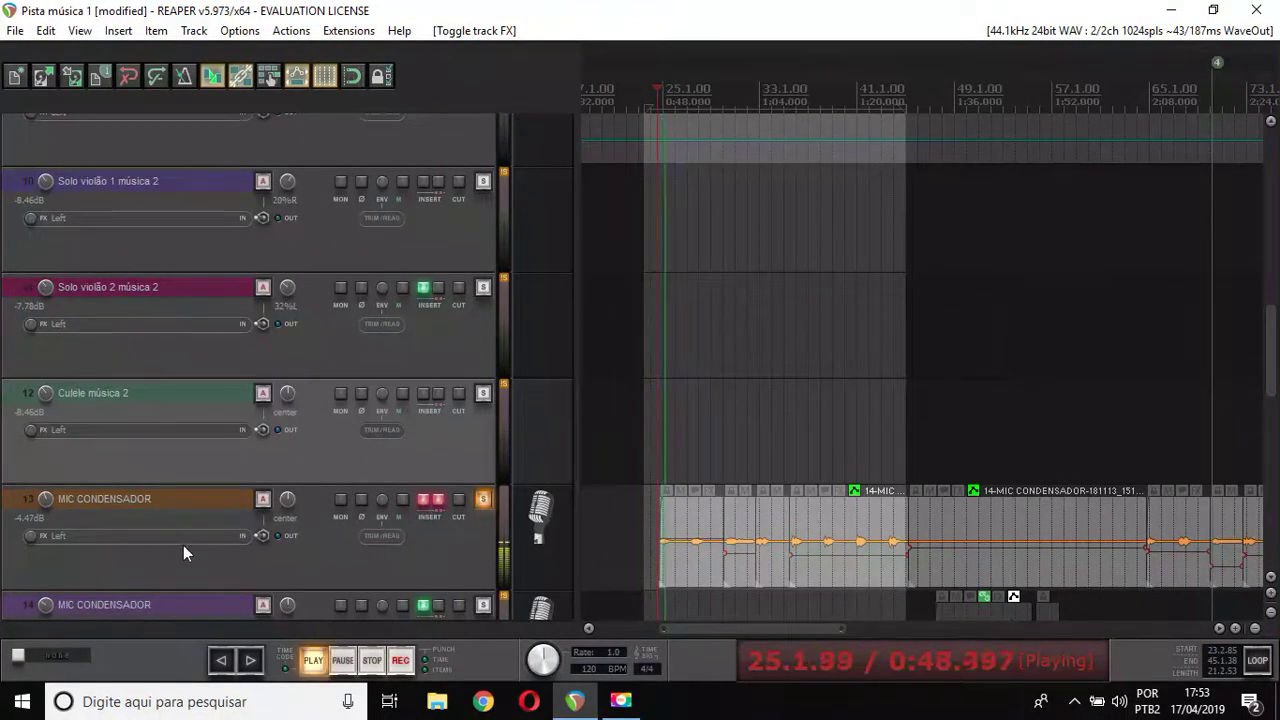
pyautogui.press('space')
pyautogui.press('space')
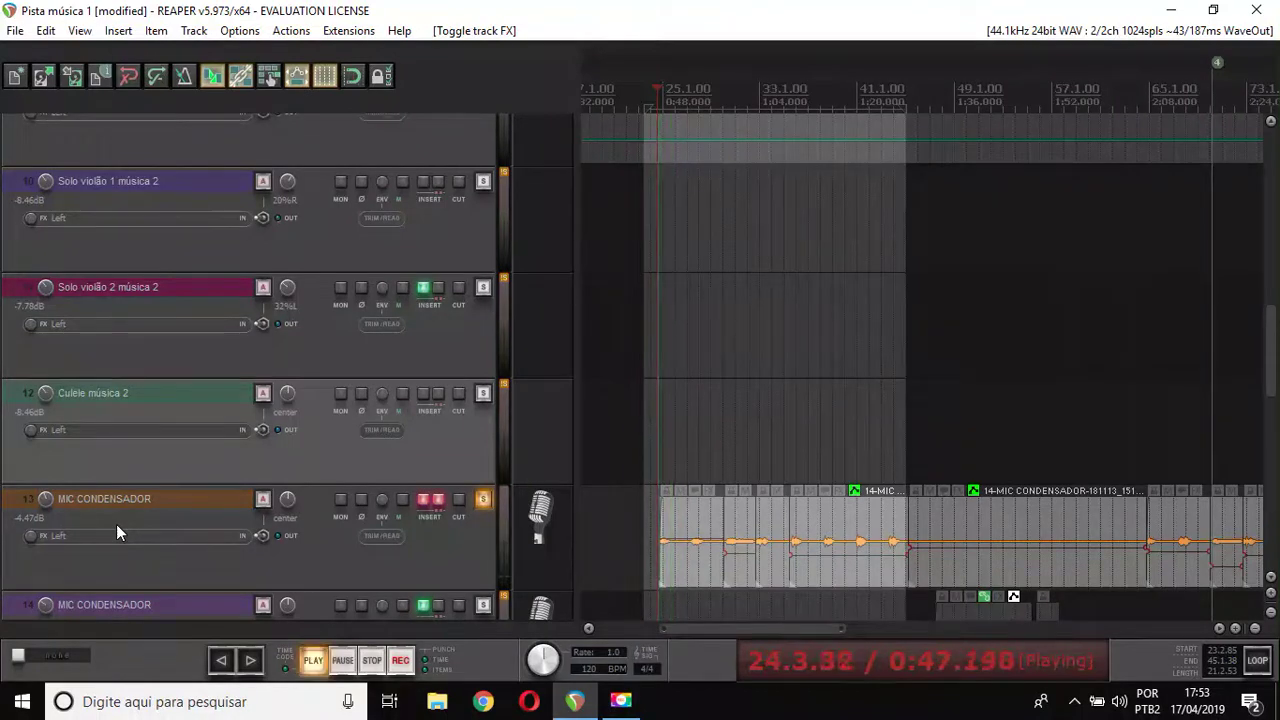
pyautogui.press('space')
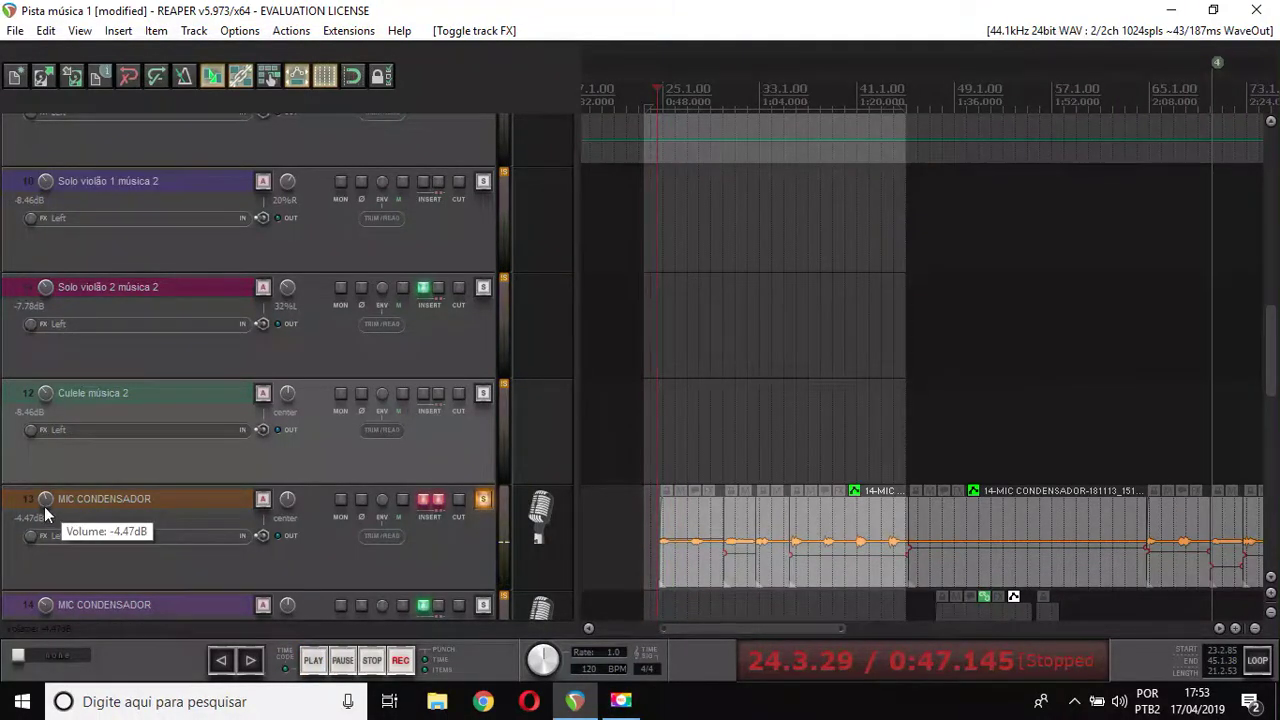
# Step: Raise the volume of track 13 MIC CONDENSADOR to +12 dB and audition the unprocessed recording
pyautogui.scroll(15, 45, 512)
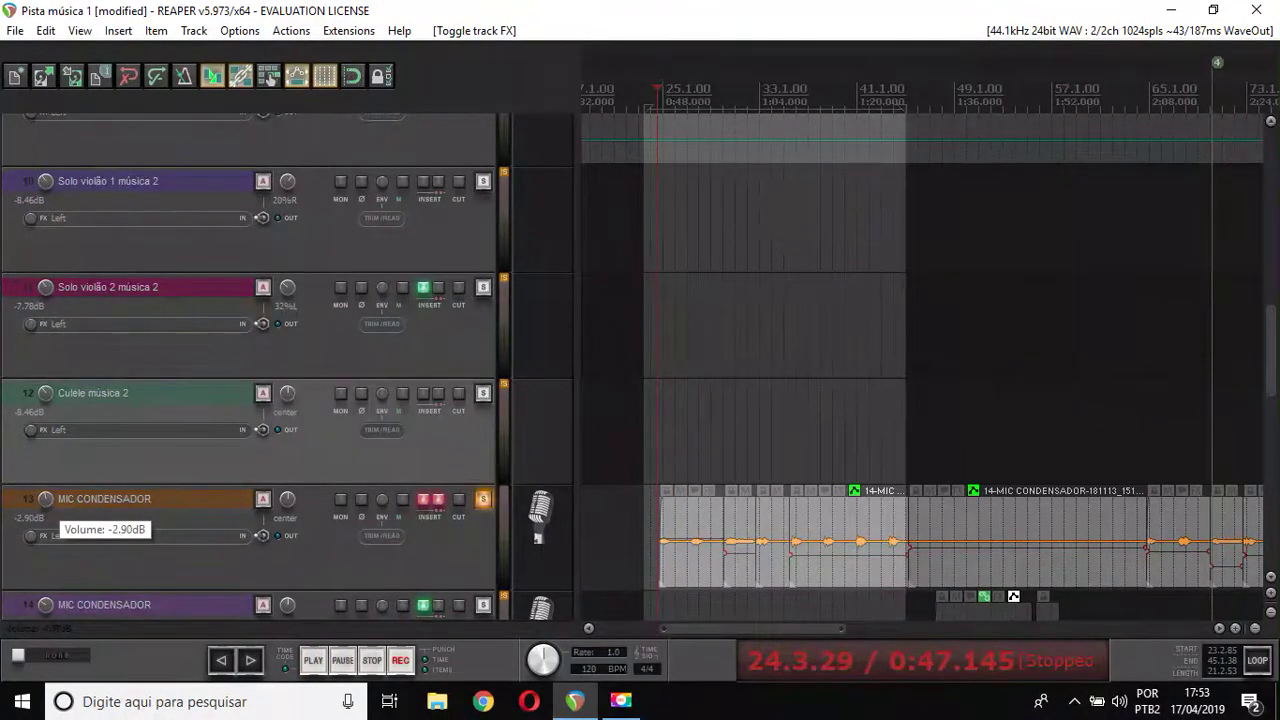
pyautogui.press('space')
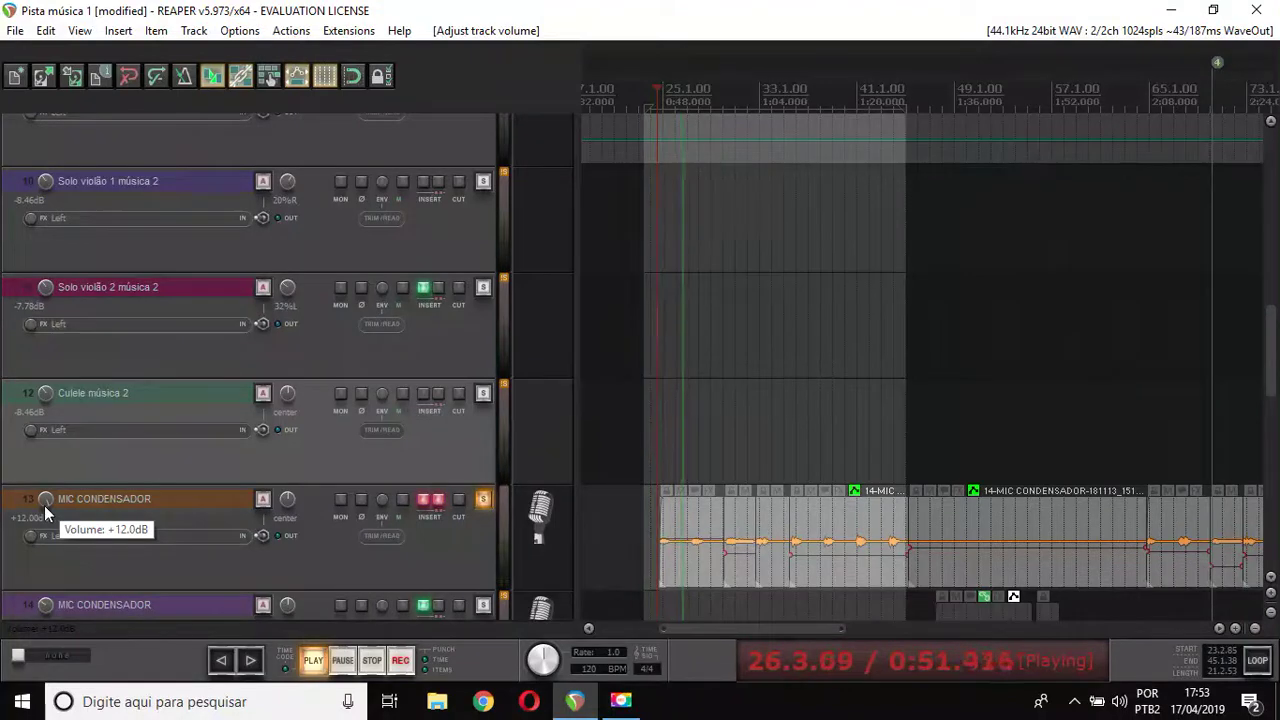
pyautogui.press('space')
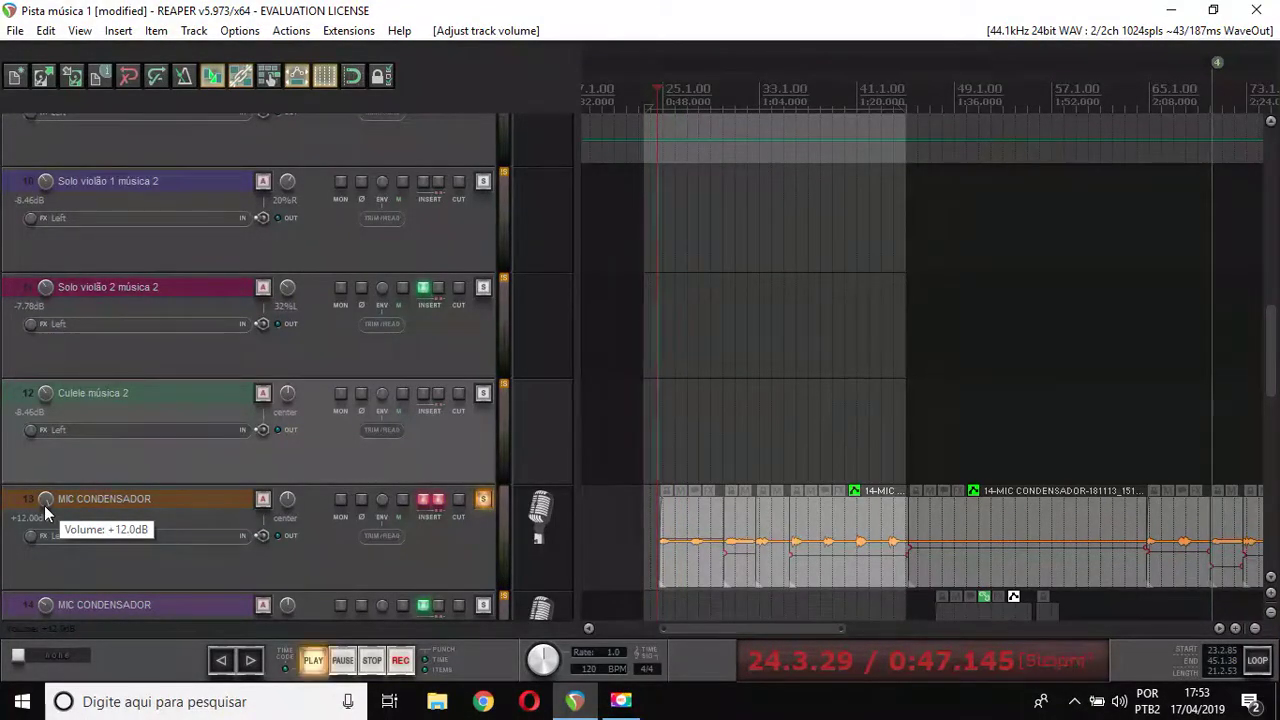
pyautogui.press('space')
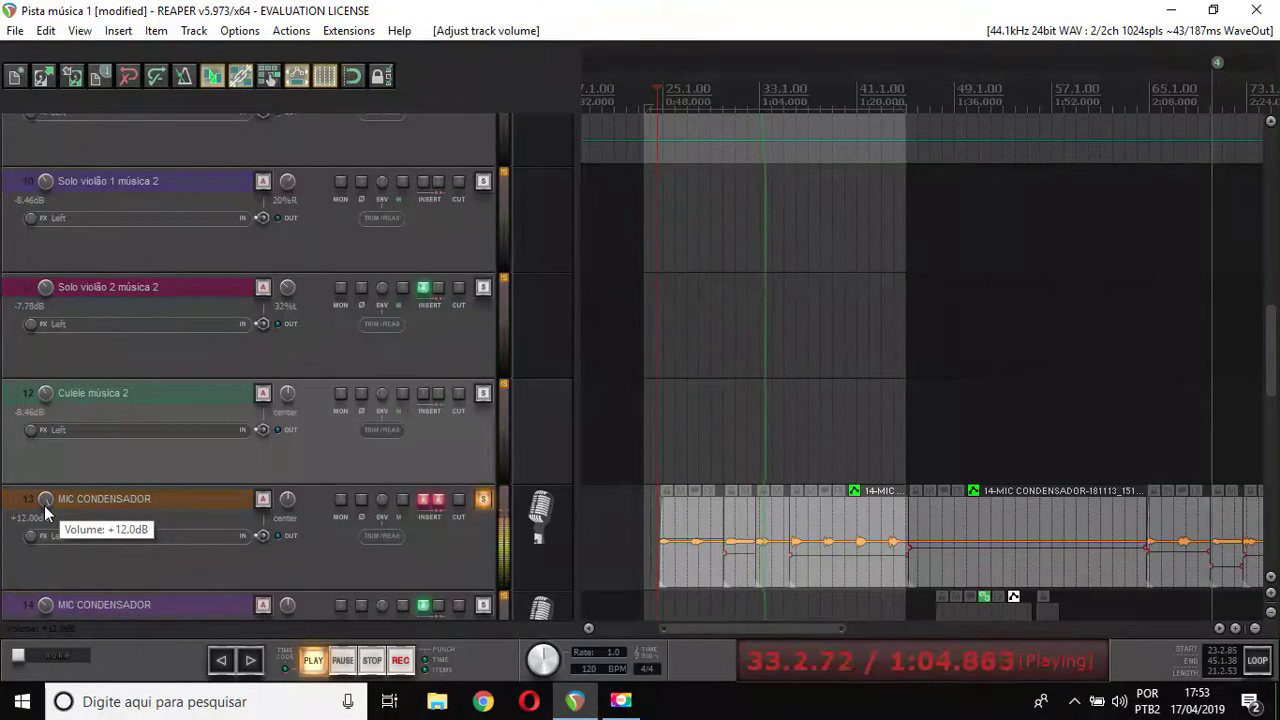
pyautogui.press('space')
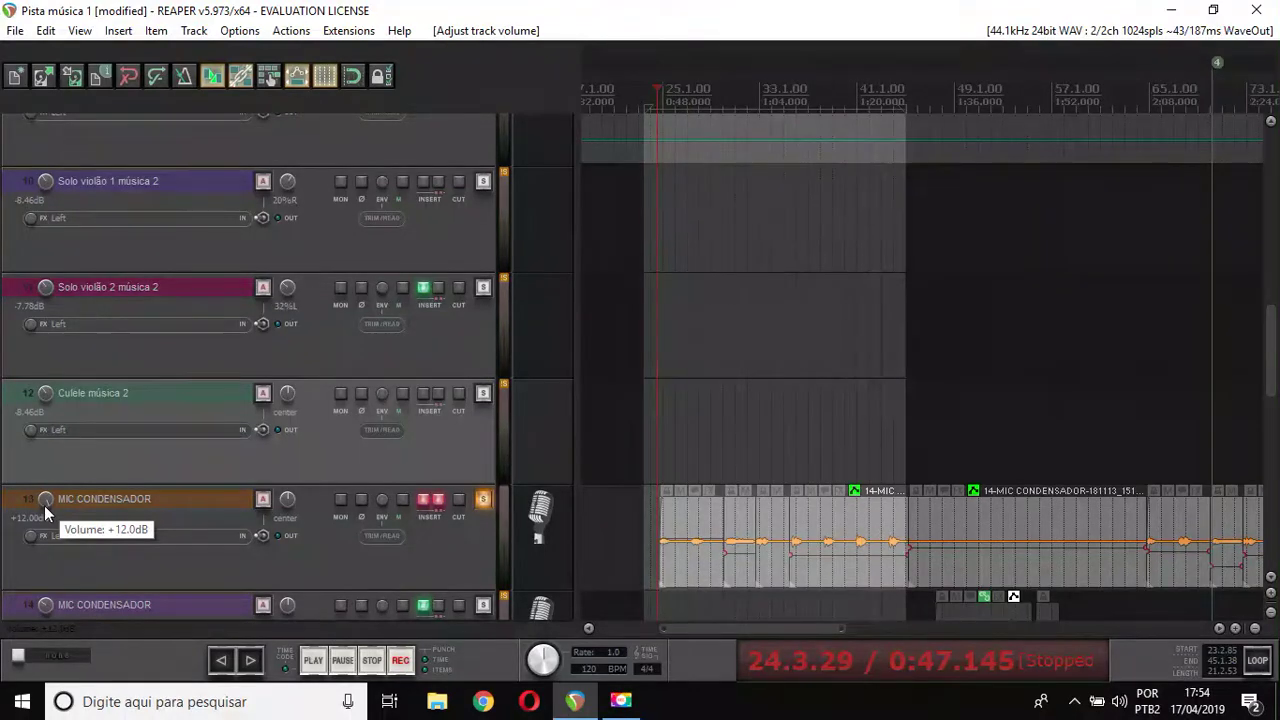
# Step: Re-enable track 13's effects chain, bypass L2 Stereo, ExpressFX Reverb and CLA-2A Mono in it, and show the ExpressFX Graphic EQ settings
pyautogui.click(436, 502)
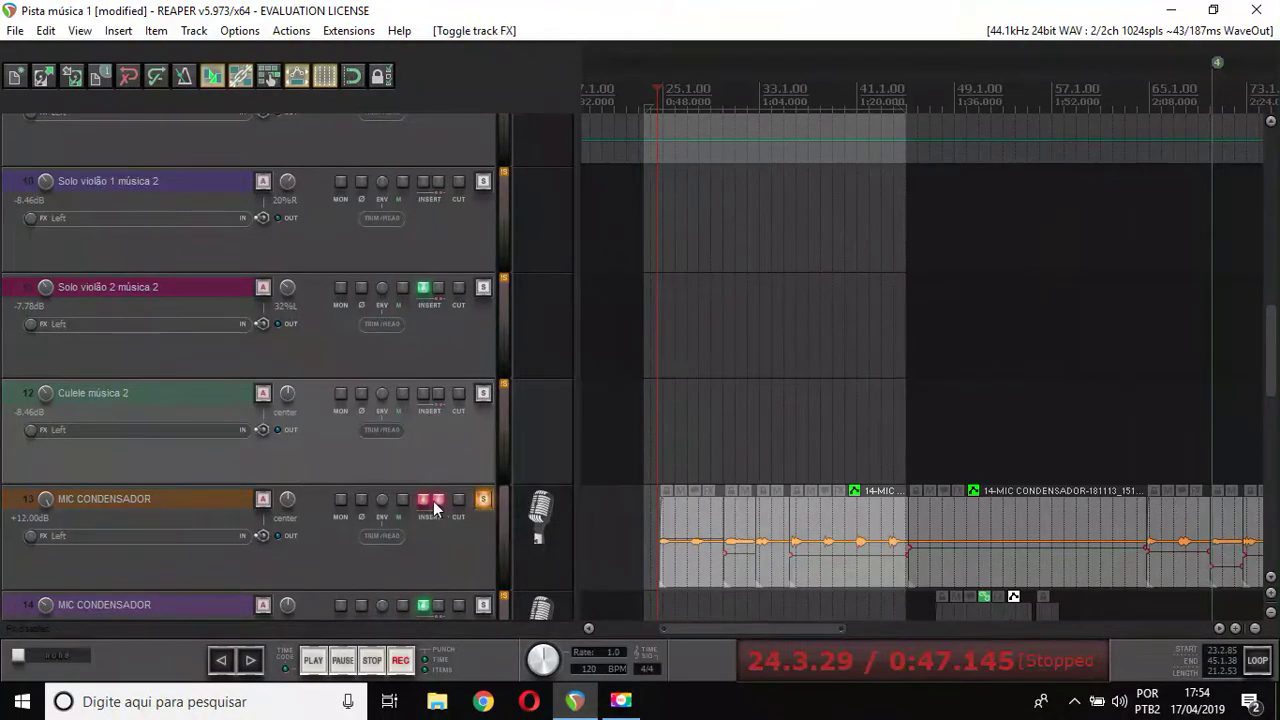
pyautogui.click(440, 500)
pyautogui.click(423, 501)
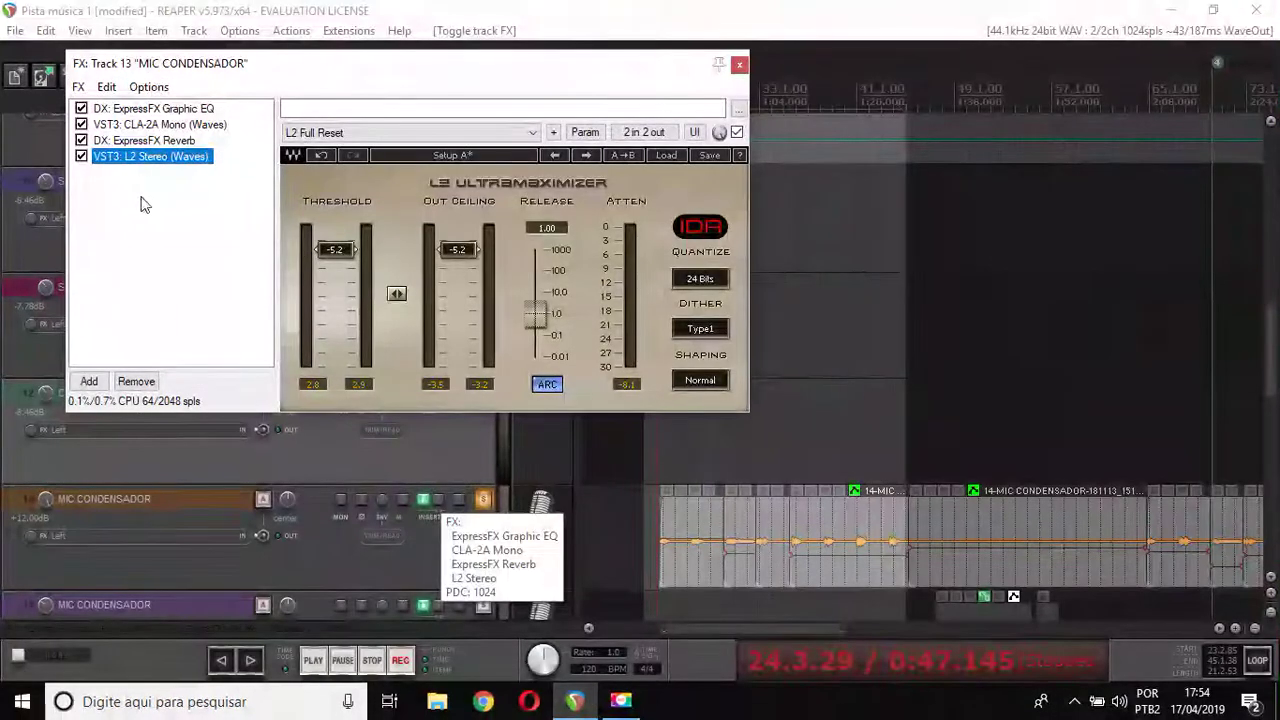
pyautogui.click(82, 156)
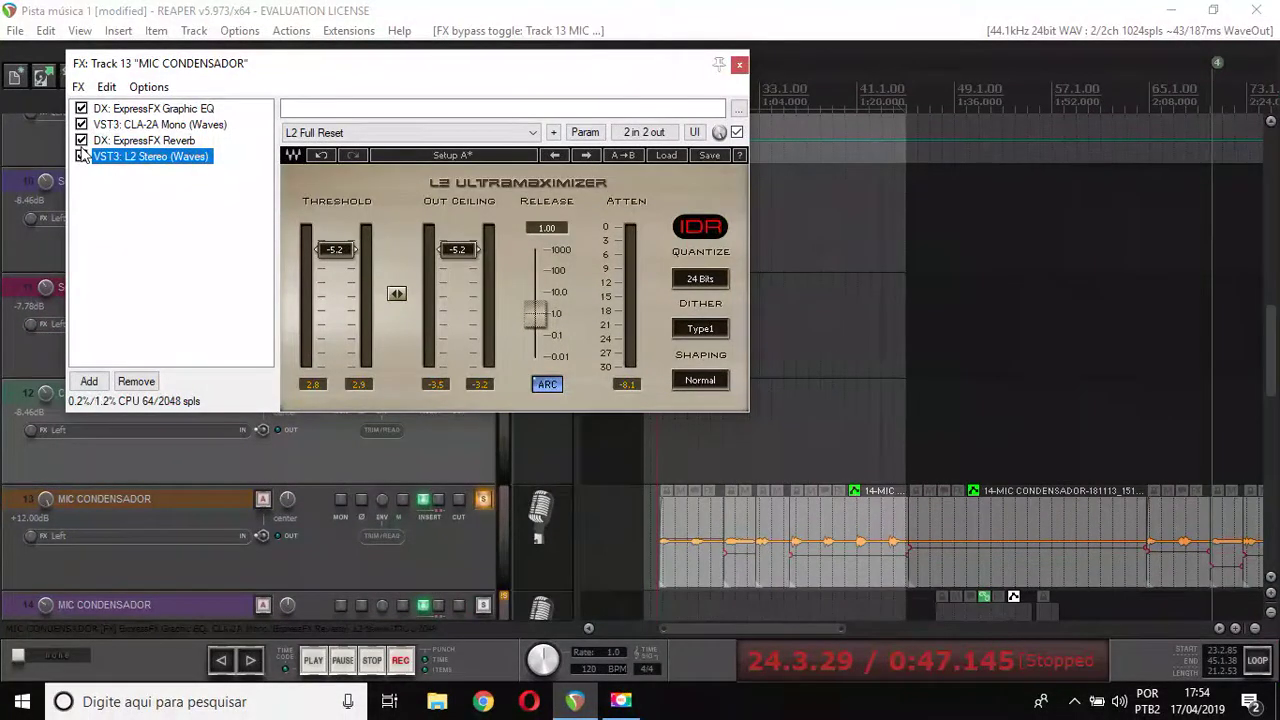
pyautogui.click(82, 140)
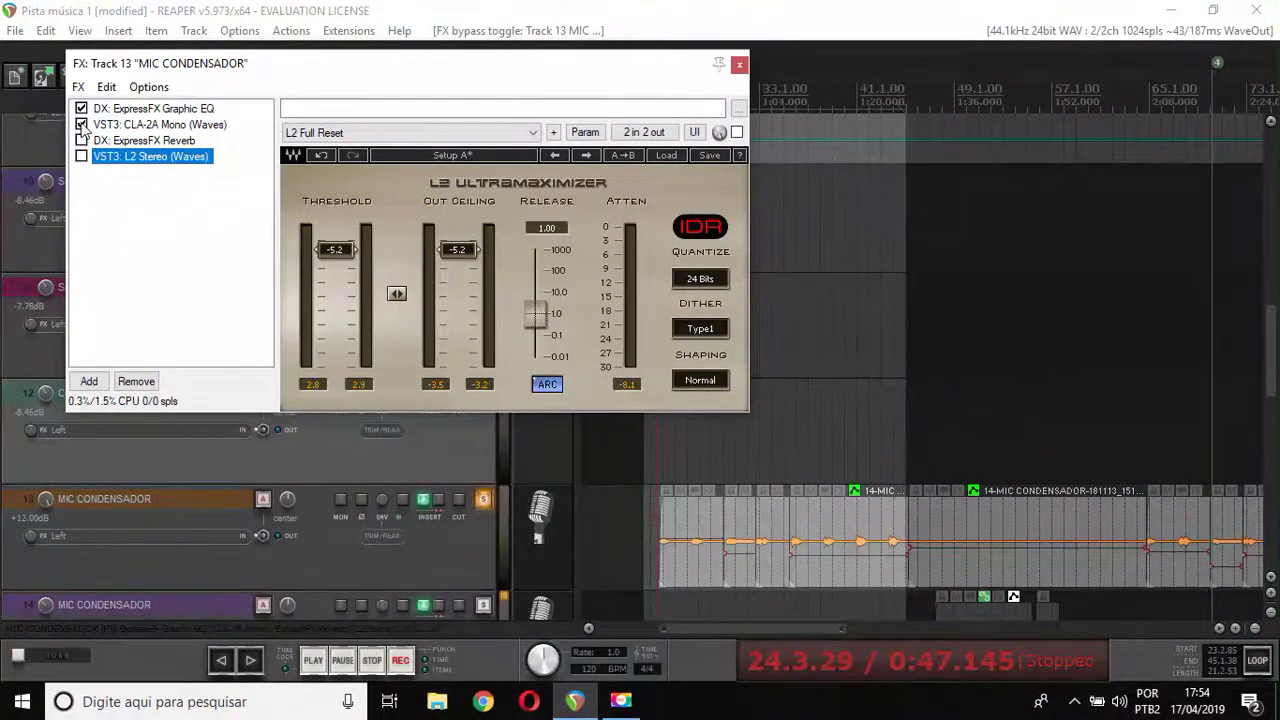
pyautogui.click(82, 124)
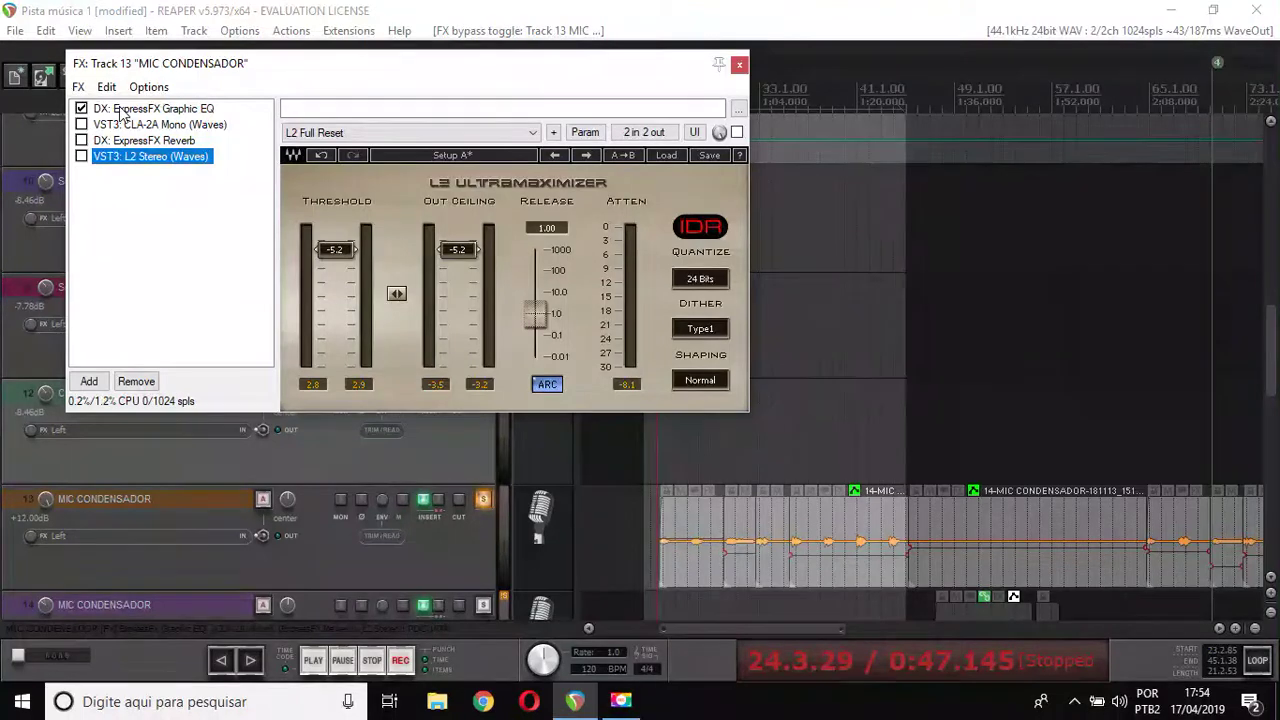
pyautogui.click(120, 110)
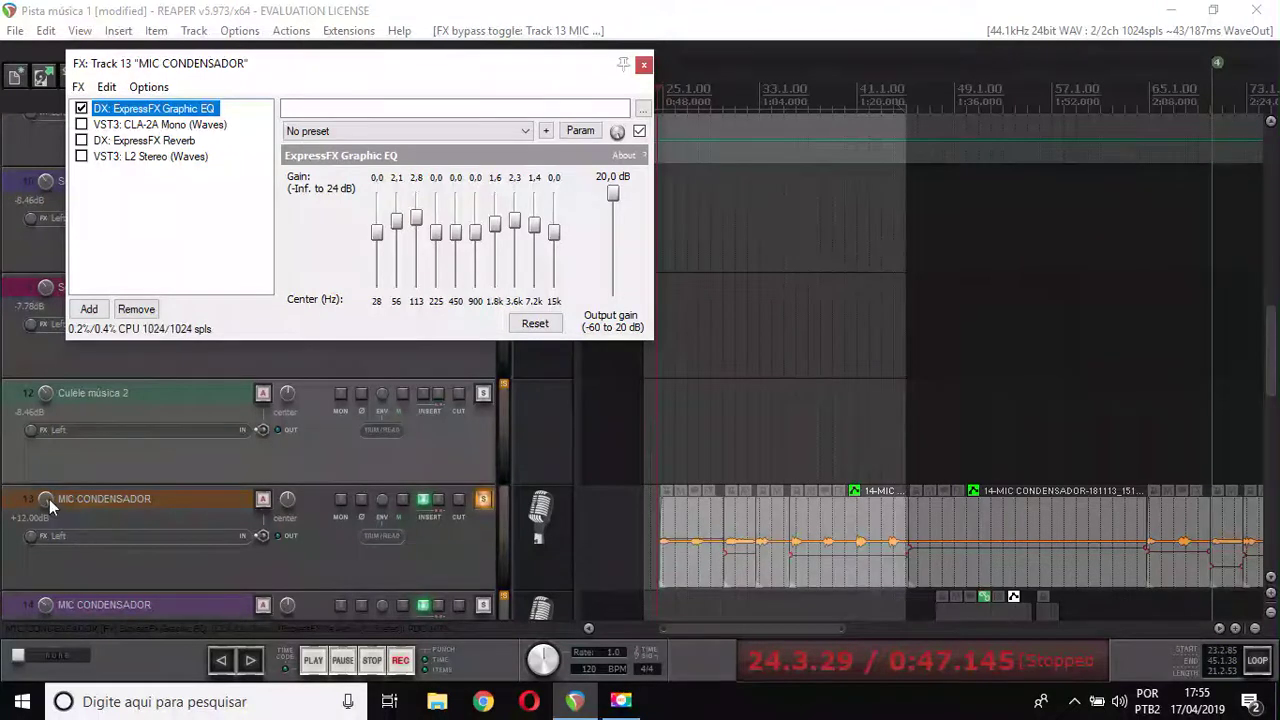
# Step: Bypass the ExpressFX Graphic EQ, bring track 13's volume to +12 dB and play the section without any effects
pyautogui.moveTo(46, 498); pyautogui.dragTo(46, 534)
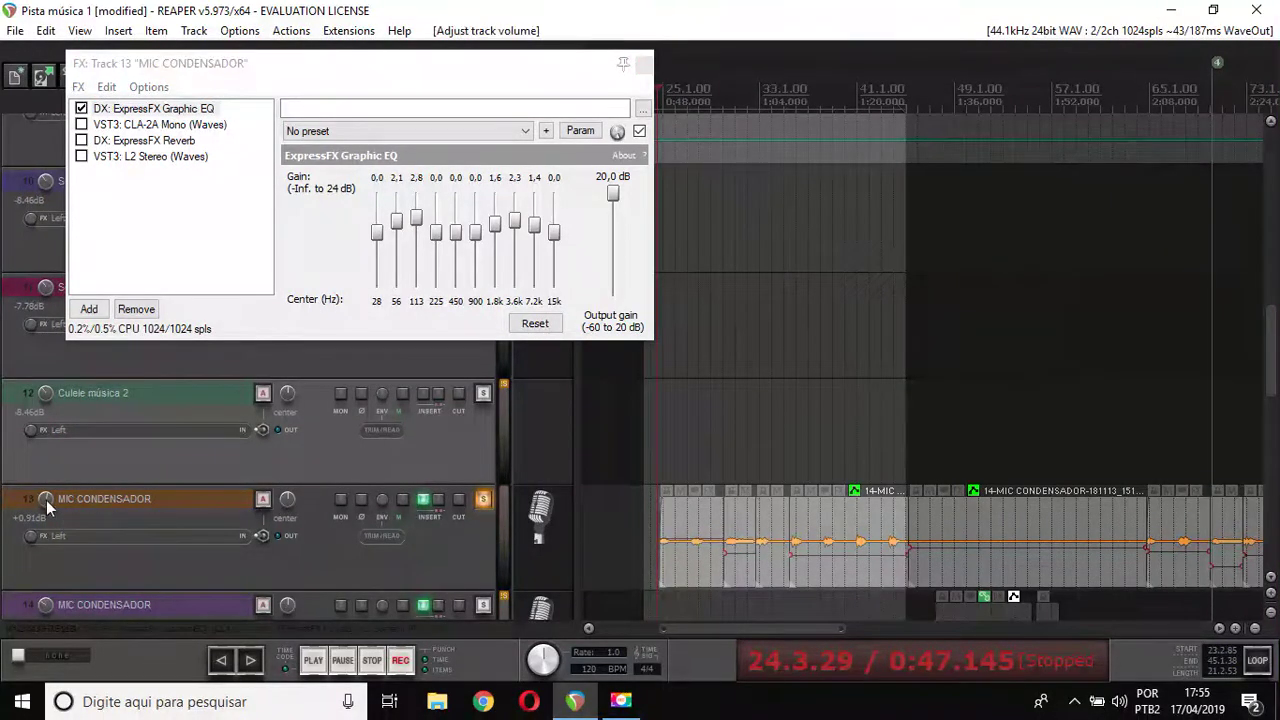
pyautogui.click(82, 110)
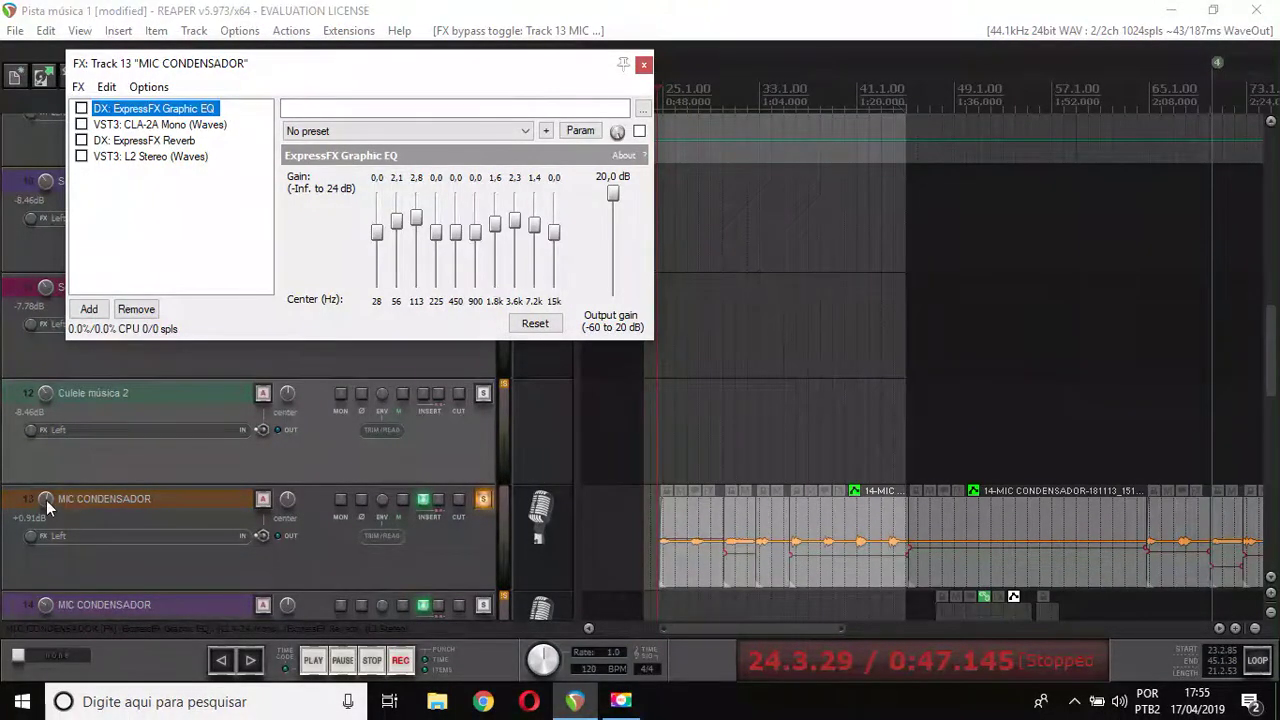
pyautogui.scroll(10, 46, 500)
pyautogui.press('space')
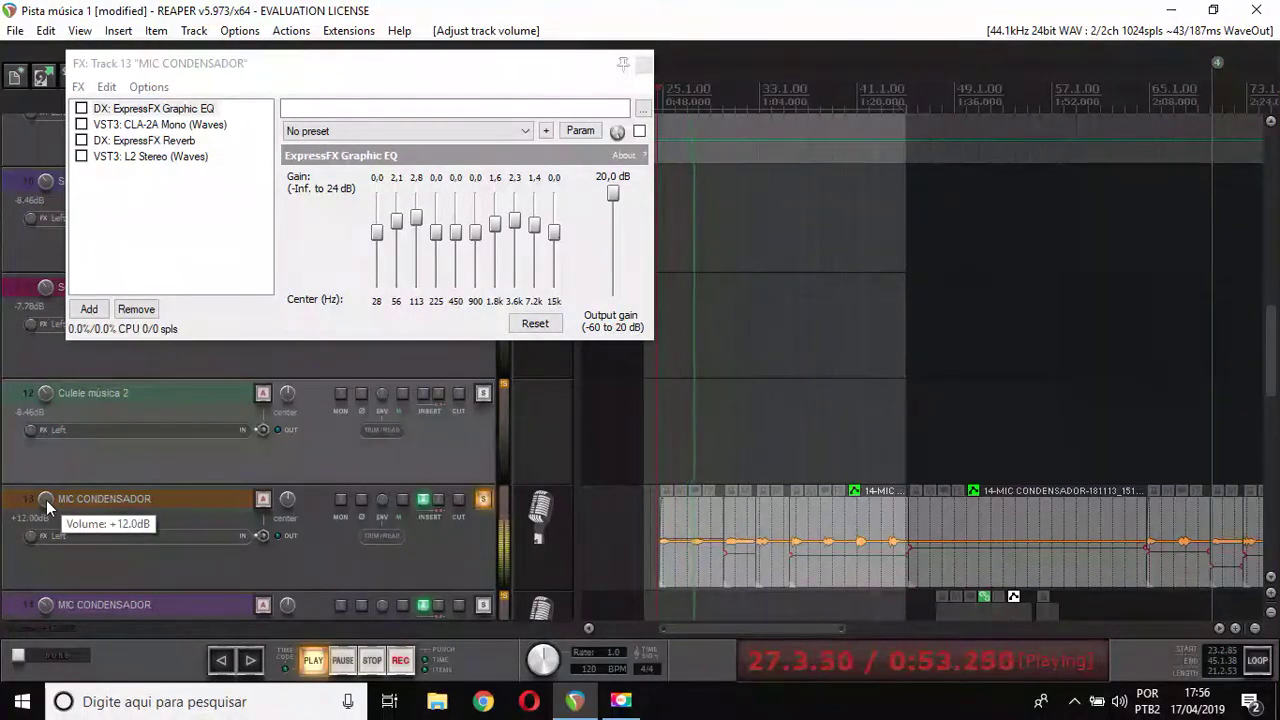
pyautogui.press('space')
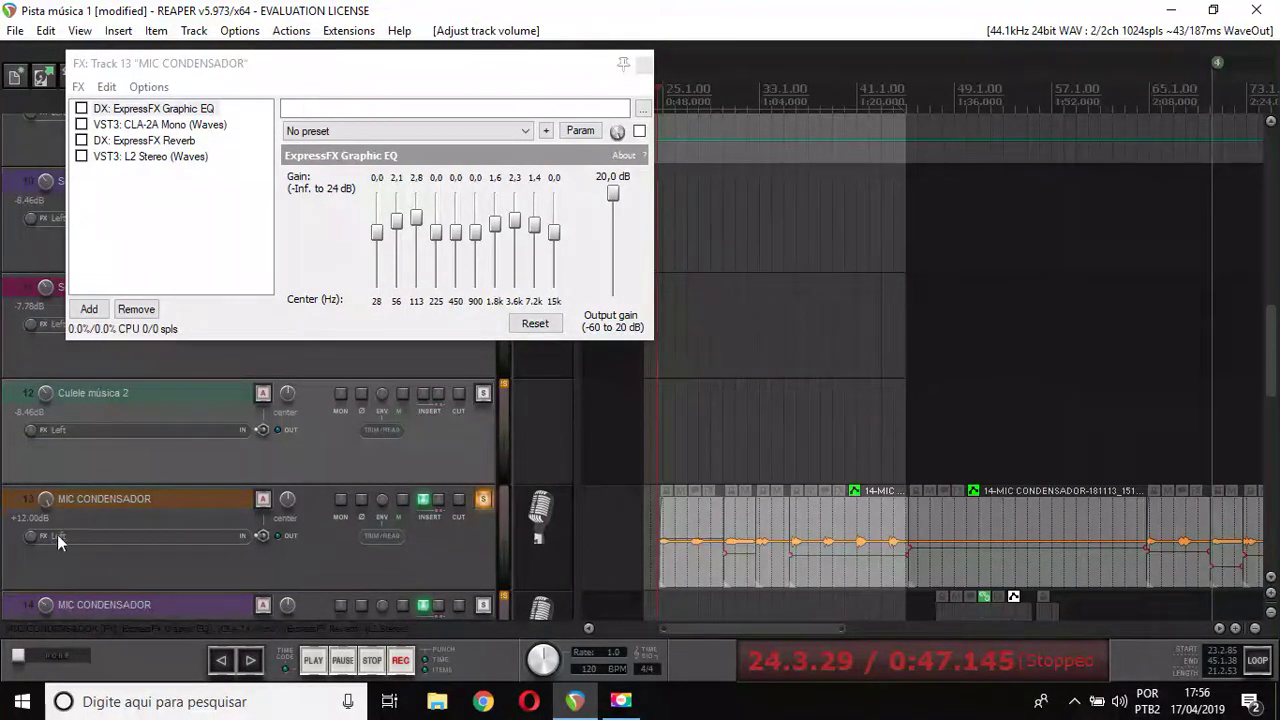
# Step: Lower track 13's volume to -2.65 dB, then enable the ExpressFX Graphic EQ and audition the equalized recording
pyautogui.moveTo(46, 497); pyautogui.dragTo(46, 575)
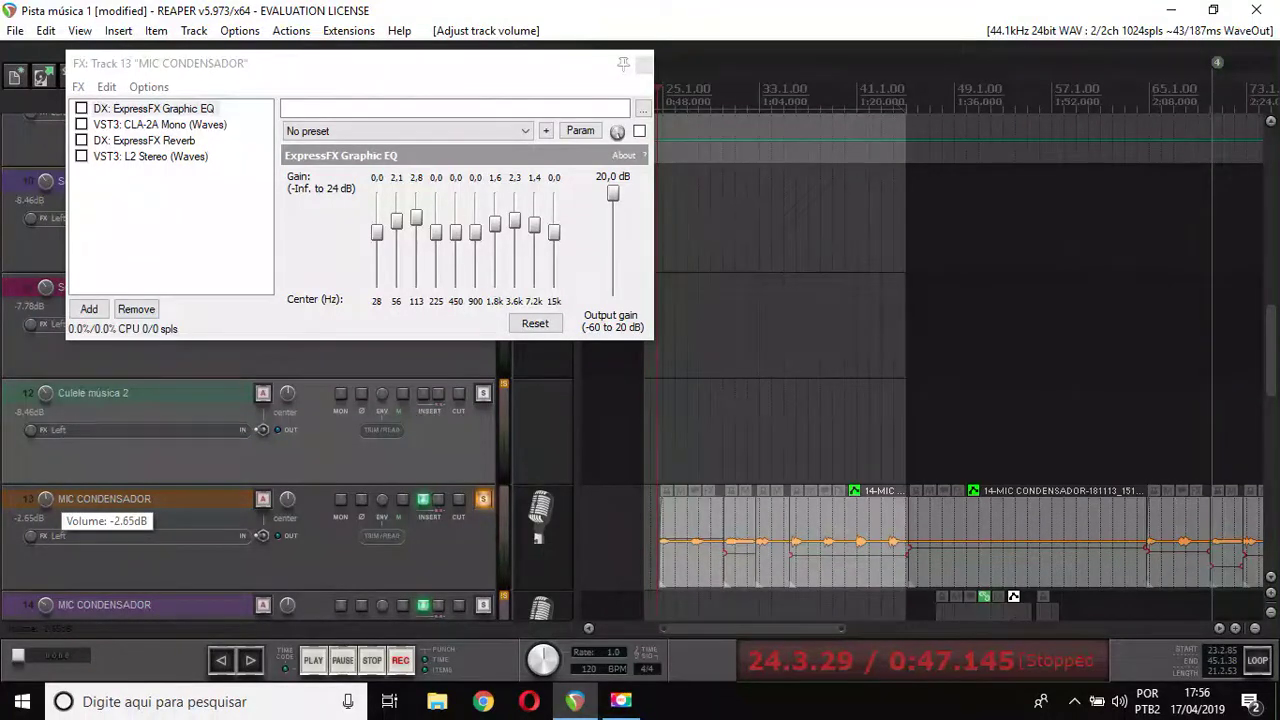
pyautogui.click(81, 108)
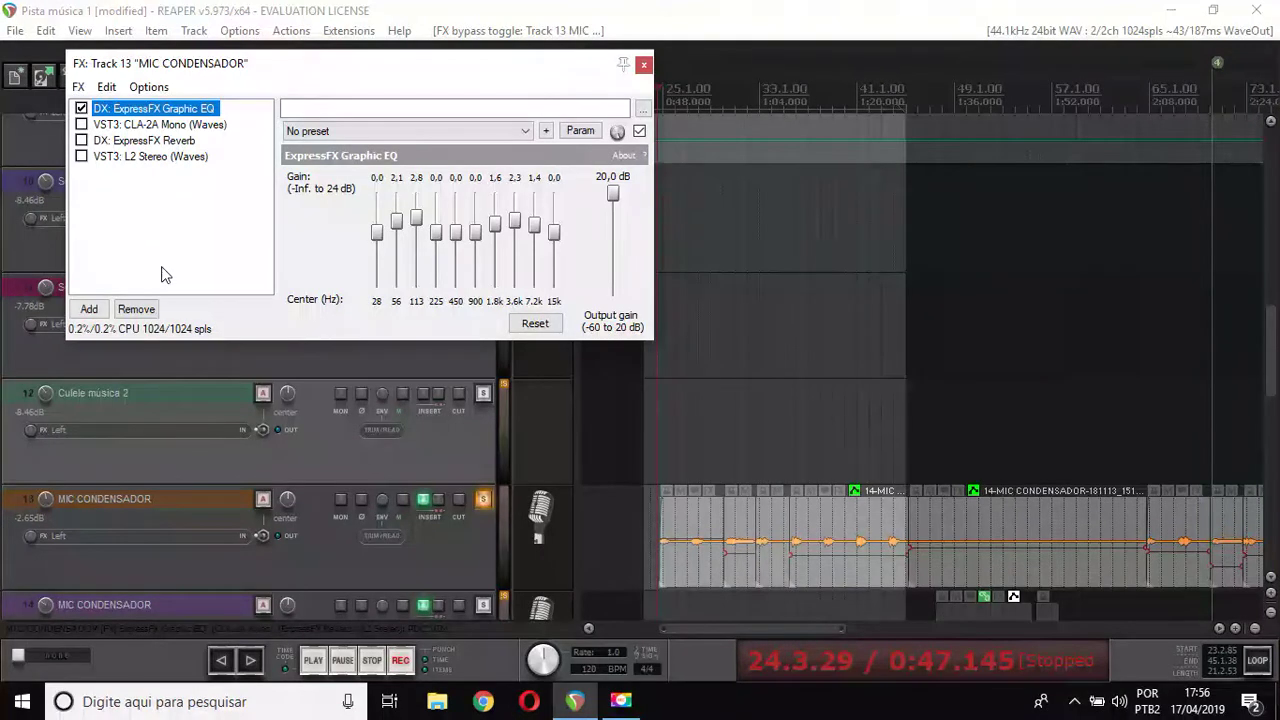
pyautogui.press('space')
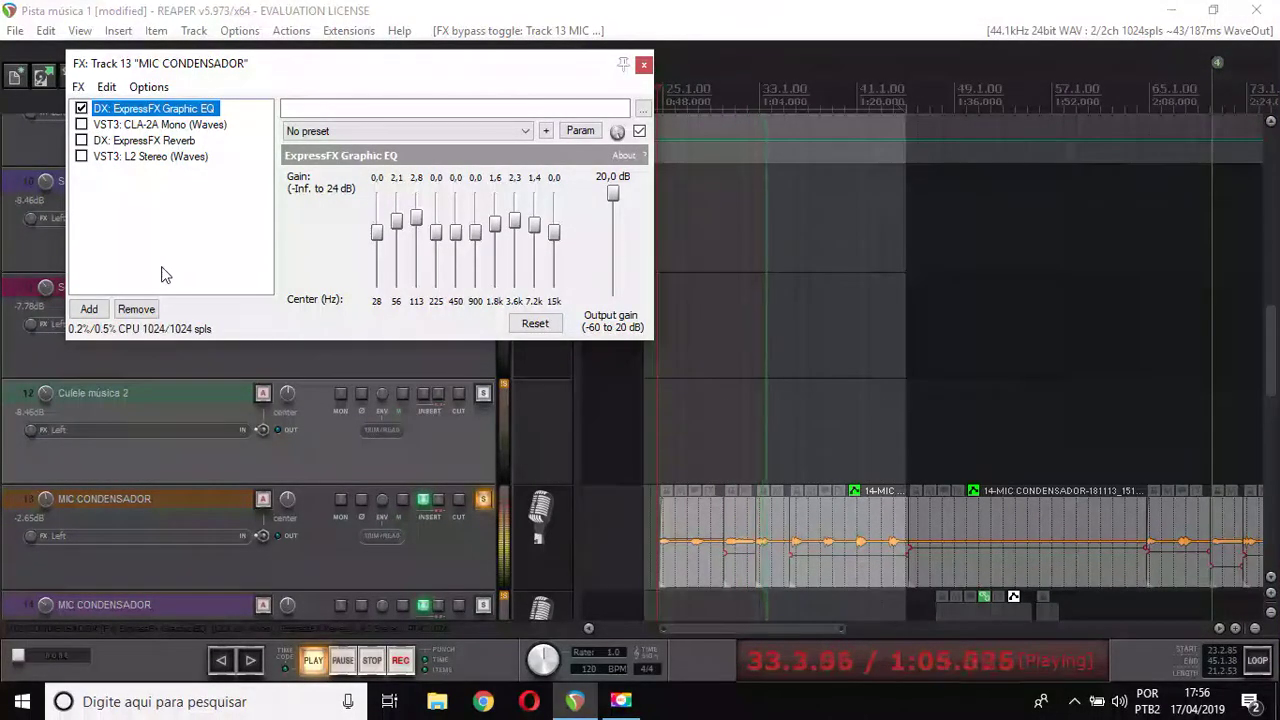
pyautogui.press('space')
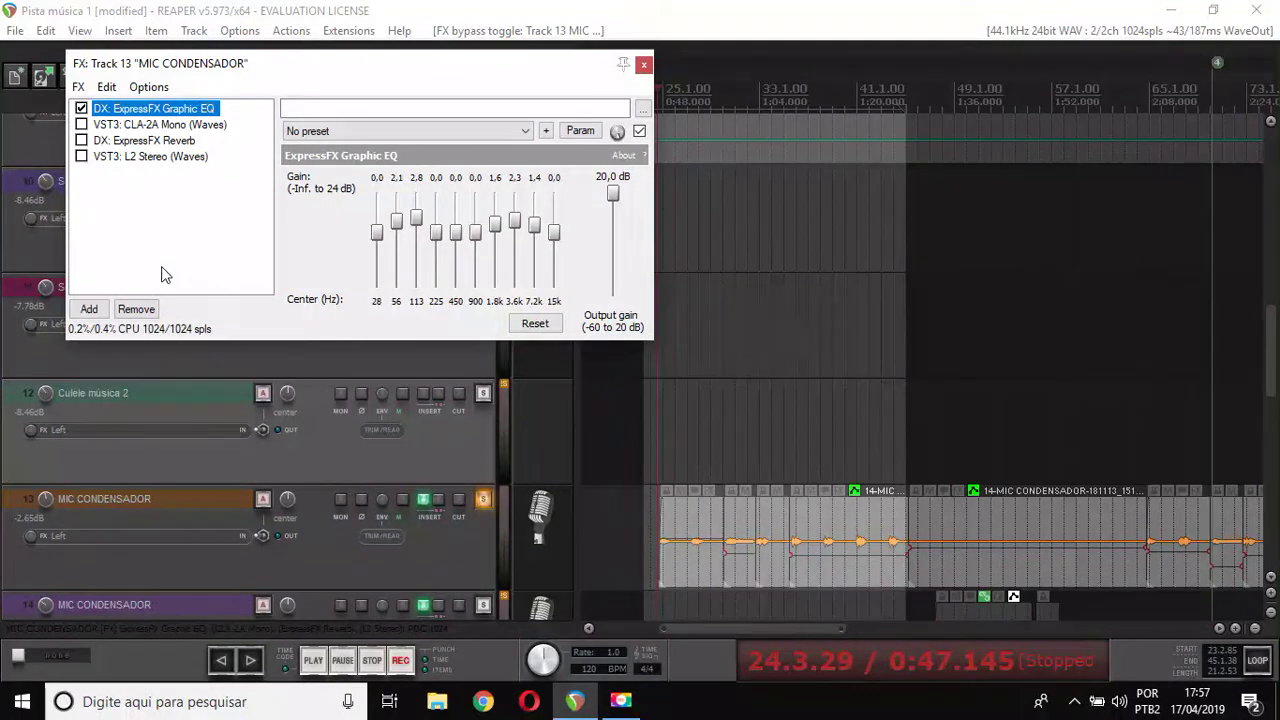
# Step: Enable the CLA-2A Mono compressor on track 13 with its settings shown and audition the section
pyautogui.click(127, 128)
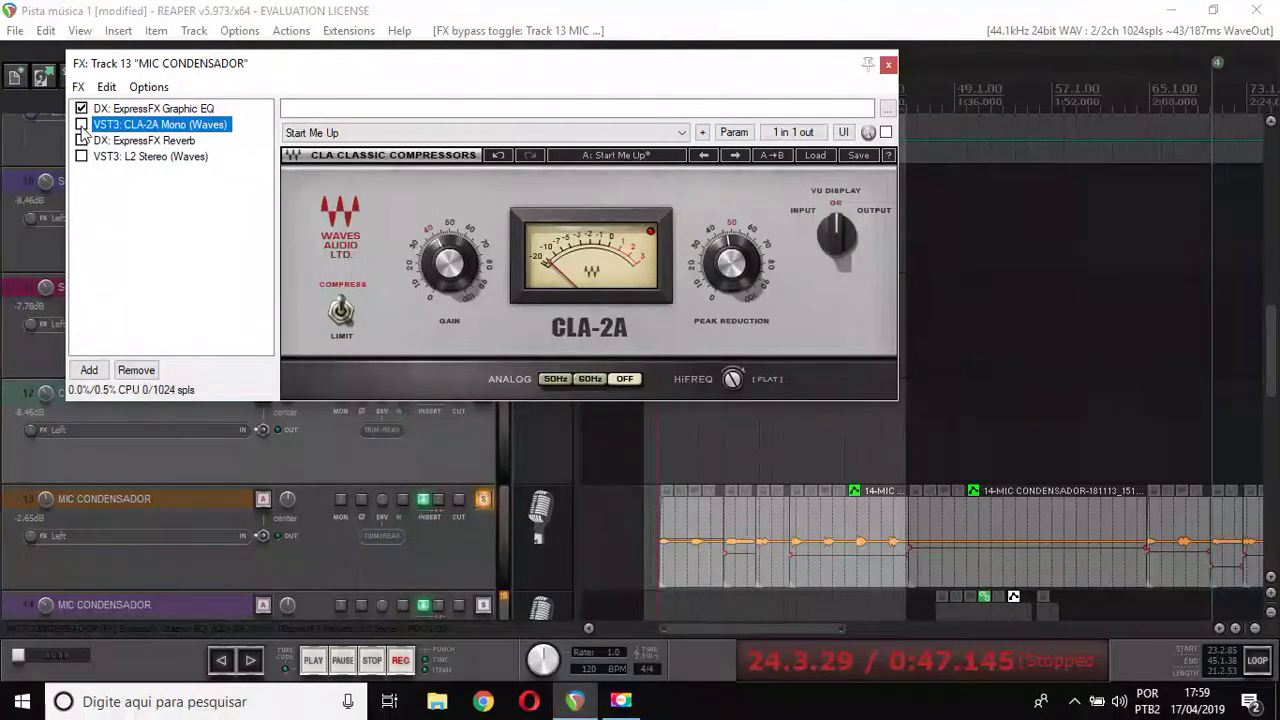
pyautogui.click(81, 124)
pyautogui.press('space')
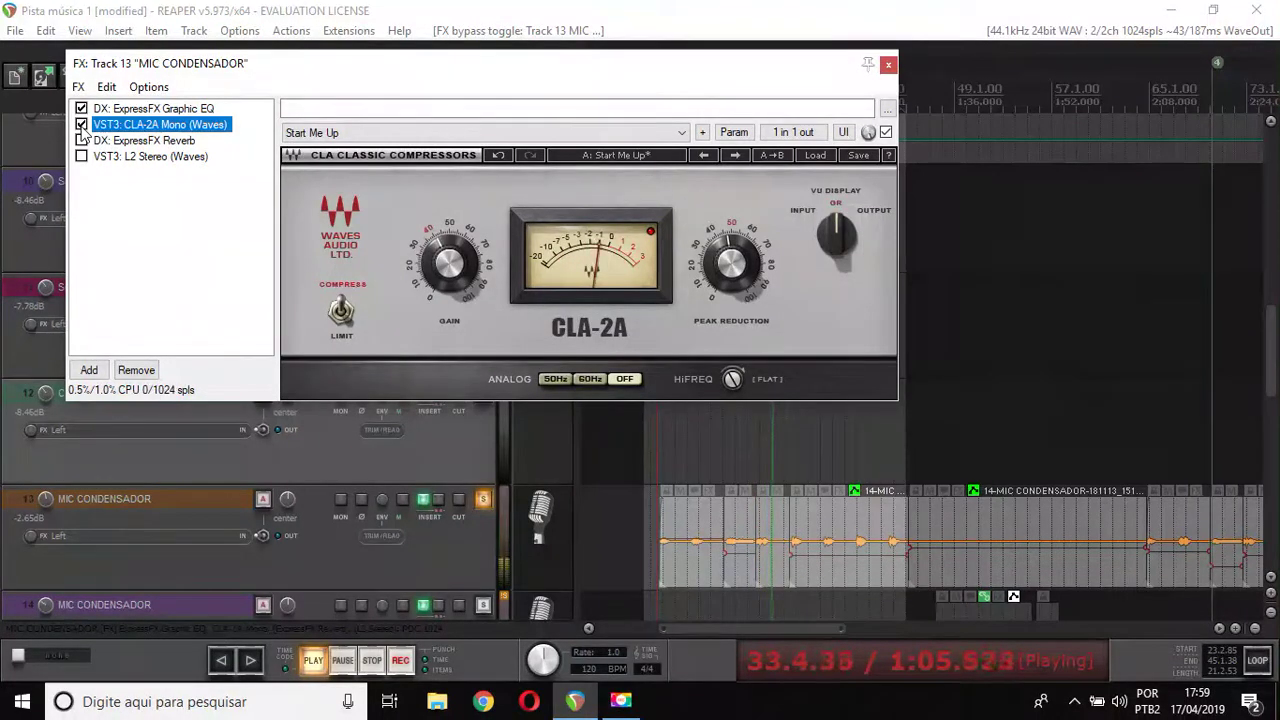
pyautogui.press('space')
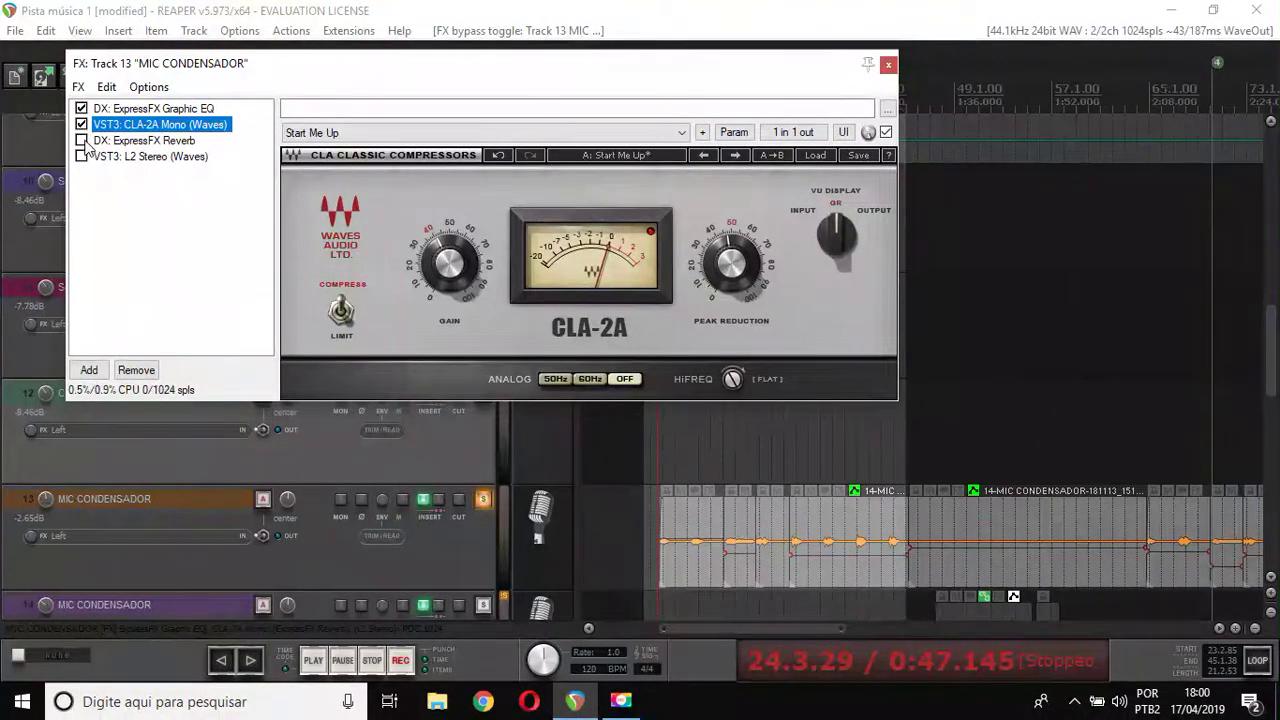
# Step: Enable the ExpressFX Reverb on track 13, show its settings and play the section with the reverb added
pyautogui.click(81, 141)
pyautogui.click(107, 141)
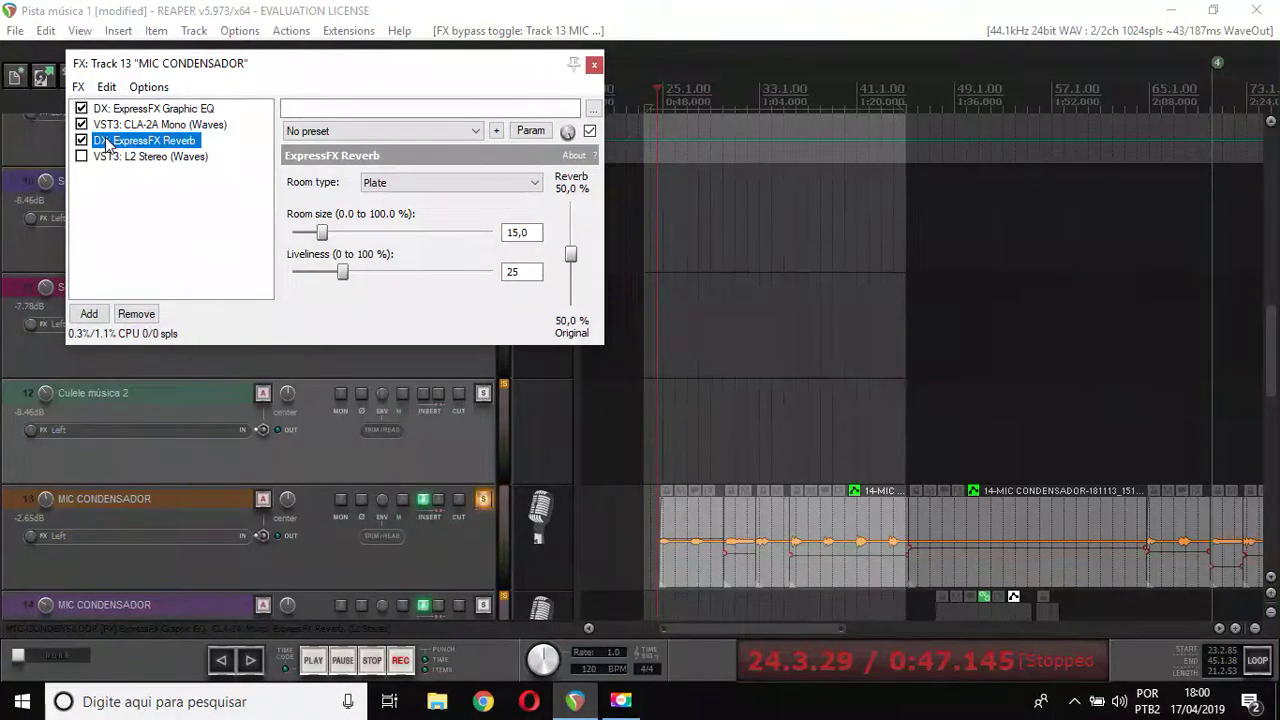
pyautogui.press('space')
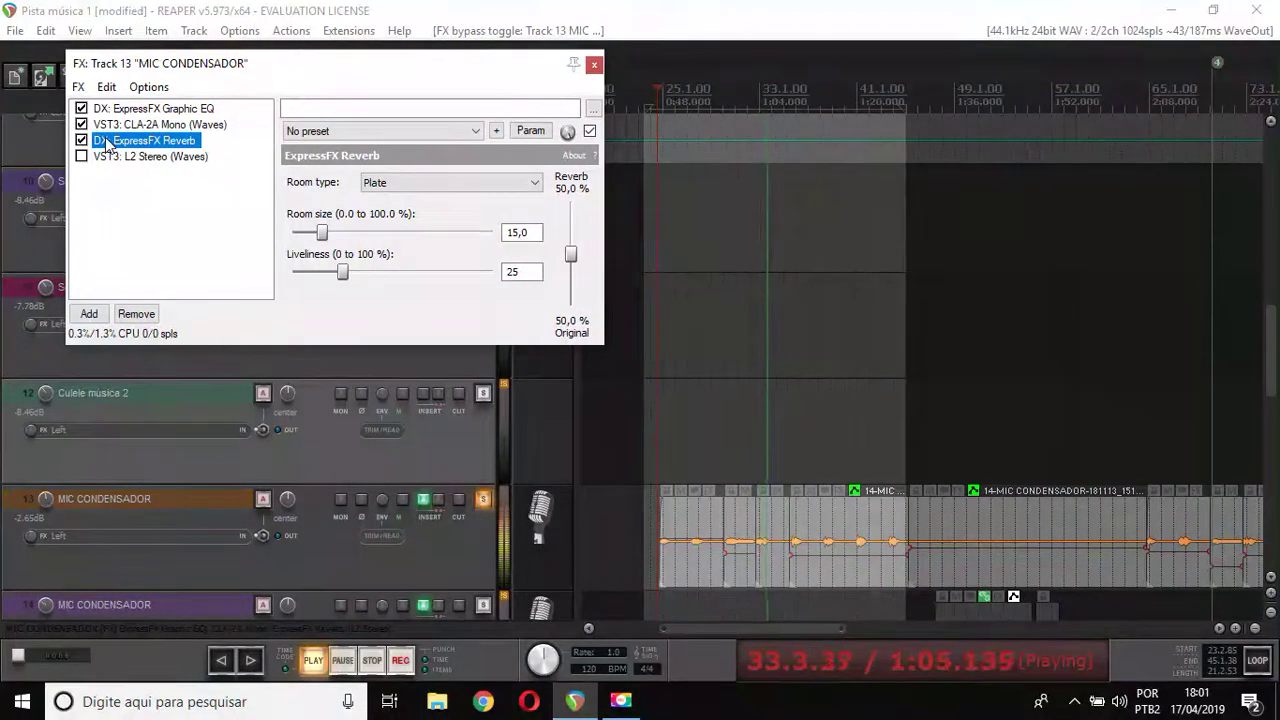
pyautogui.press('space')
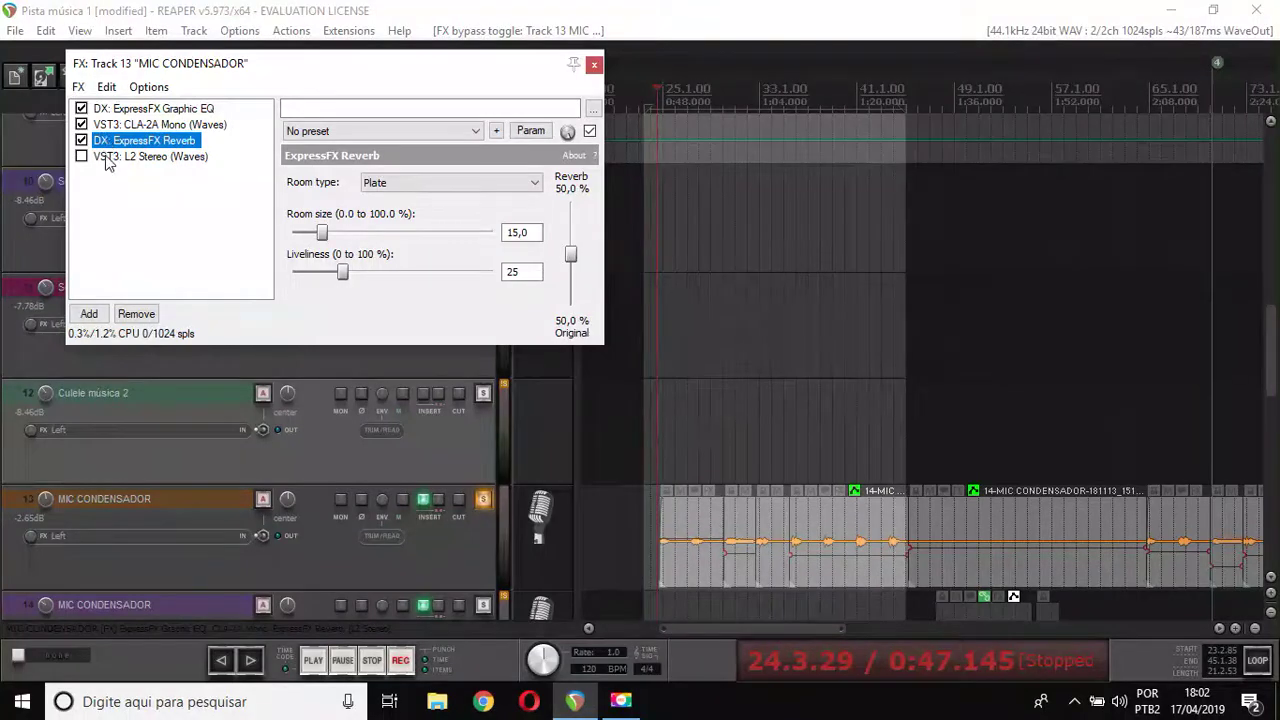
# Step: Show the L2 Stereo limiter on track 13, enable it and audition the section through the full effects chain
pyautogui.click(96, 160)
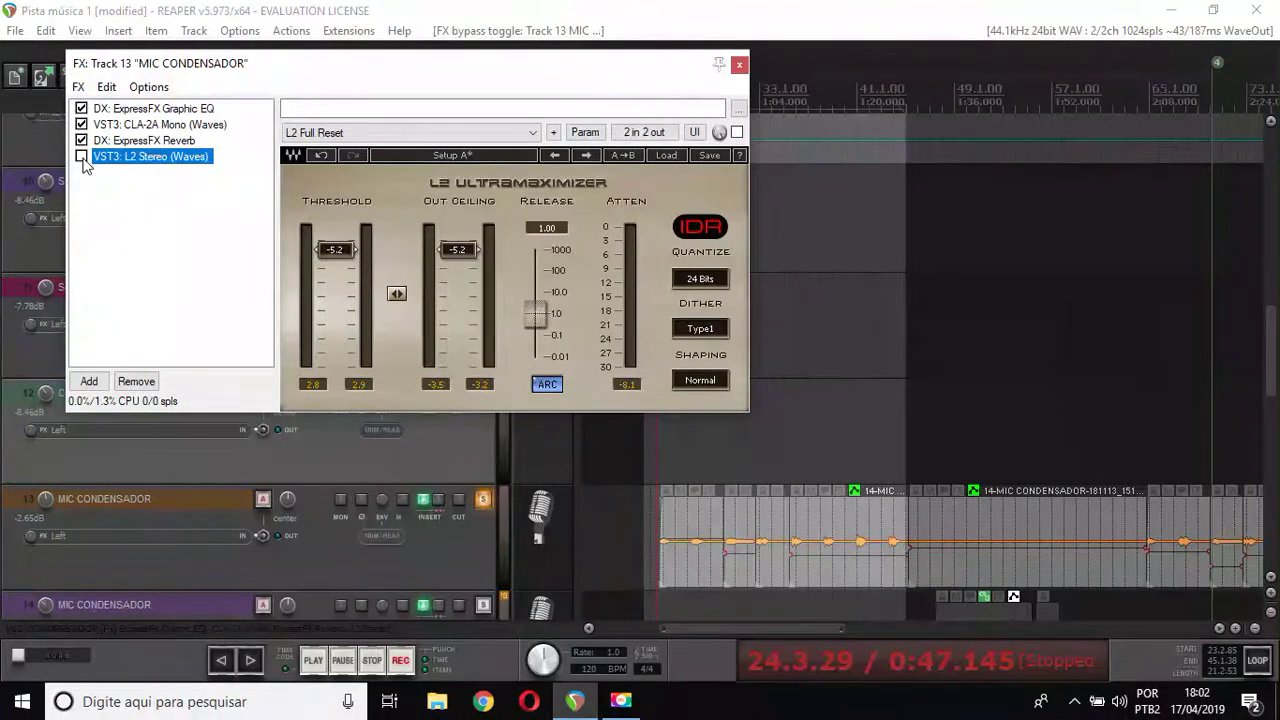
pyautogui.click(82, 157)
pyautogui.press('space')
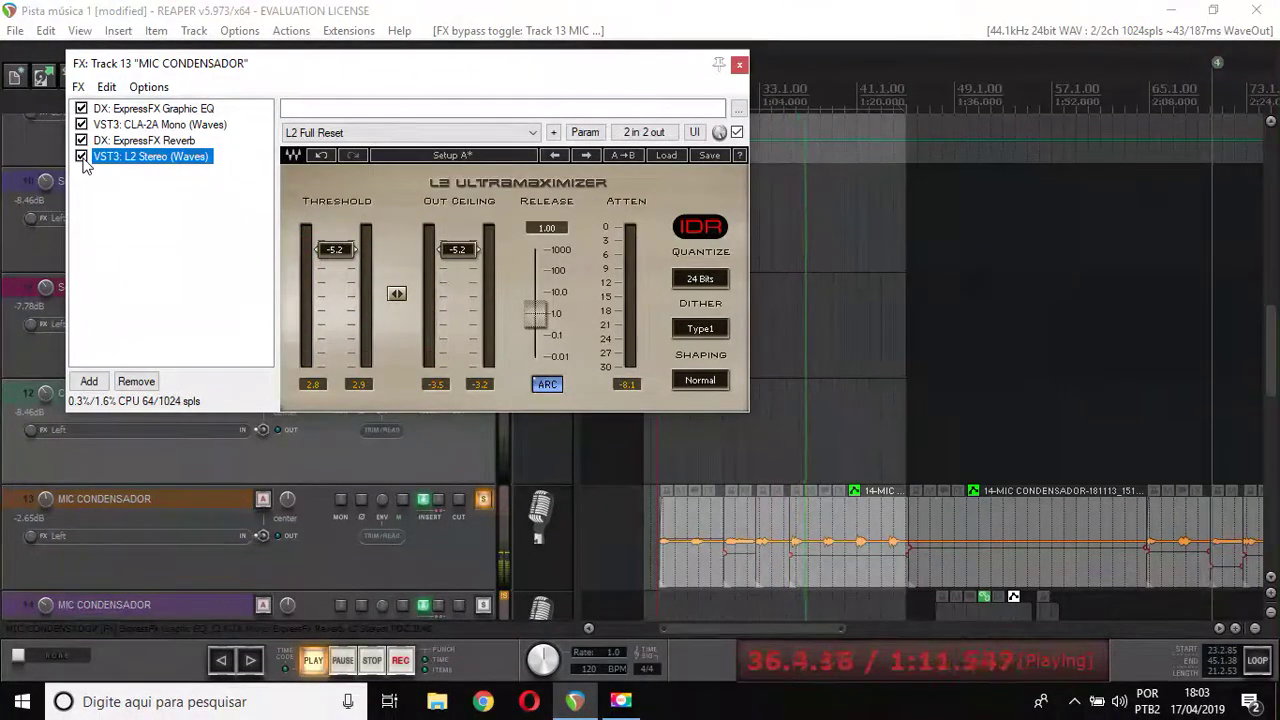
pyautogui.press('space')
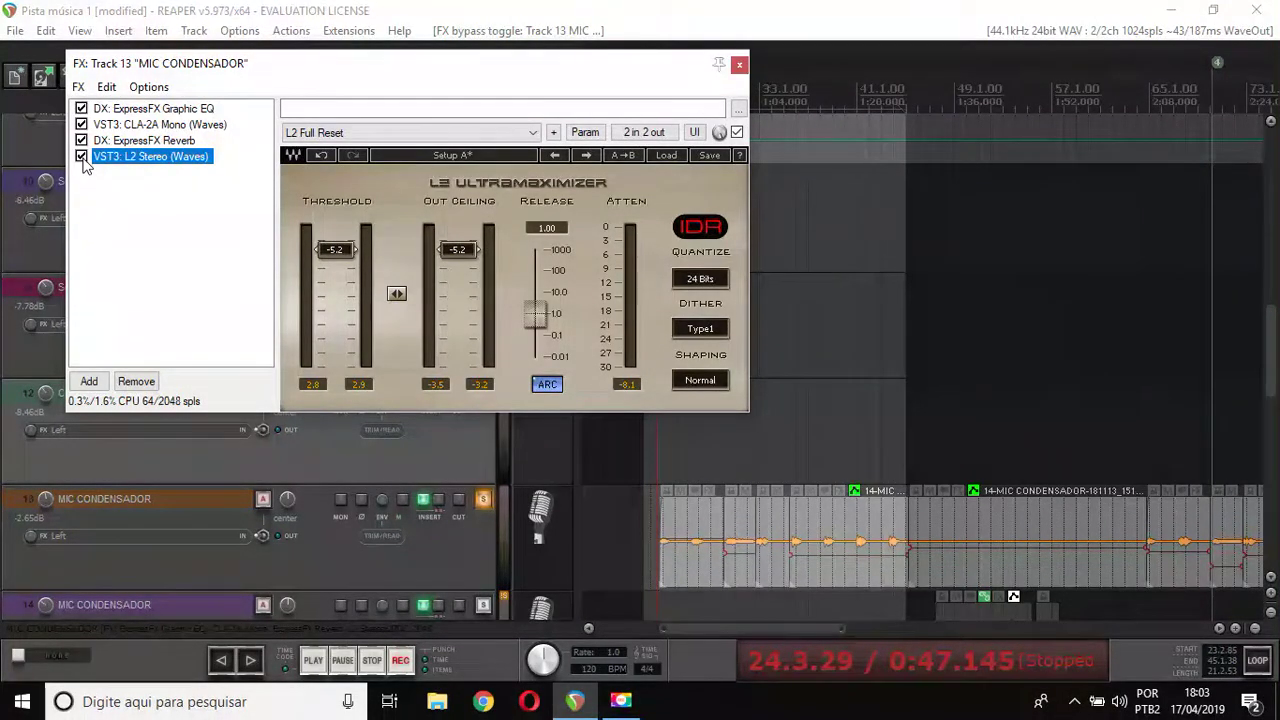
# Step: Close track 13's effects window, unsolo the track and play the selected section together with the rest of the mix
pyautogui.click(739, 64)
pyautogui.click(481, 500)
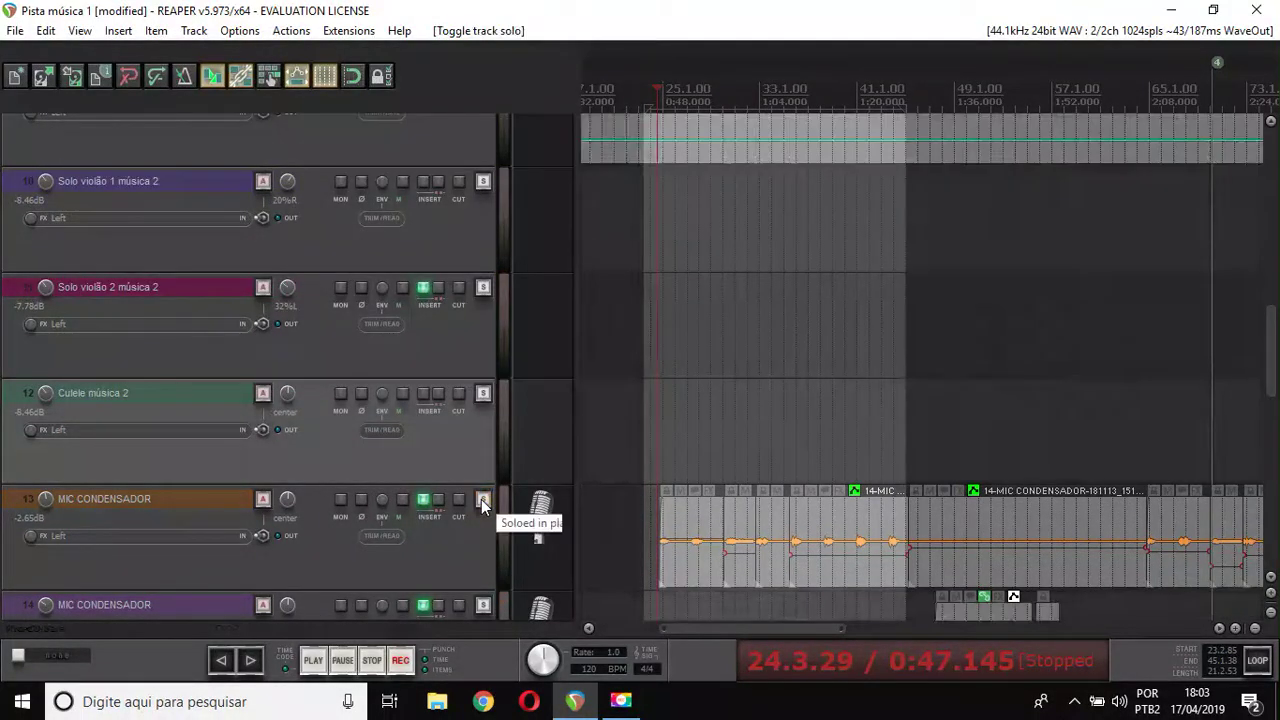
pyautogui.press('space')
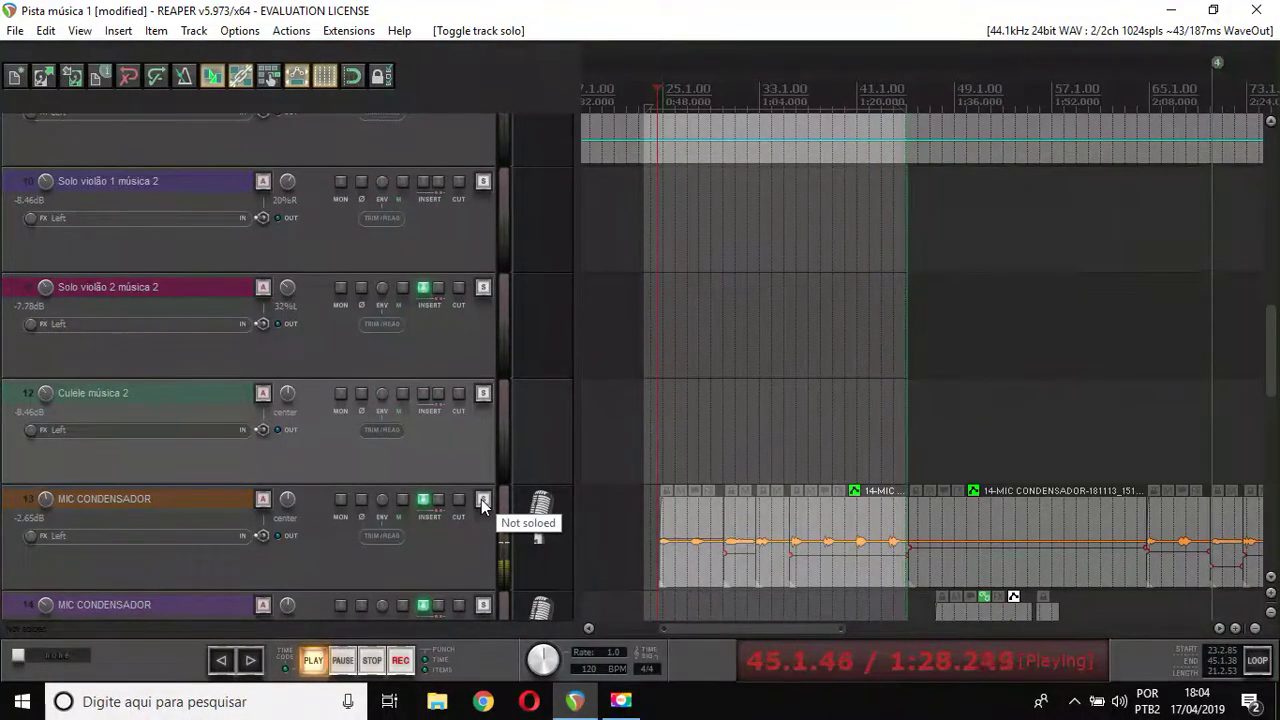
pyautogui.press('space')
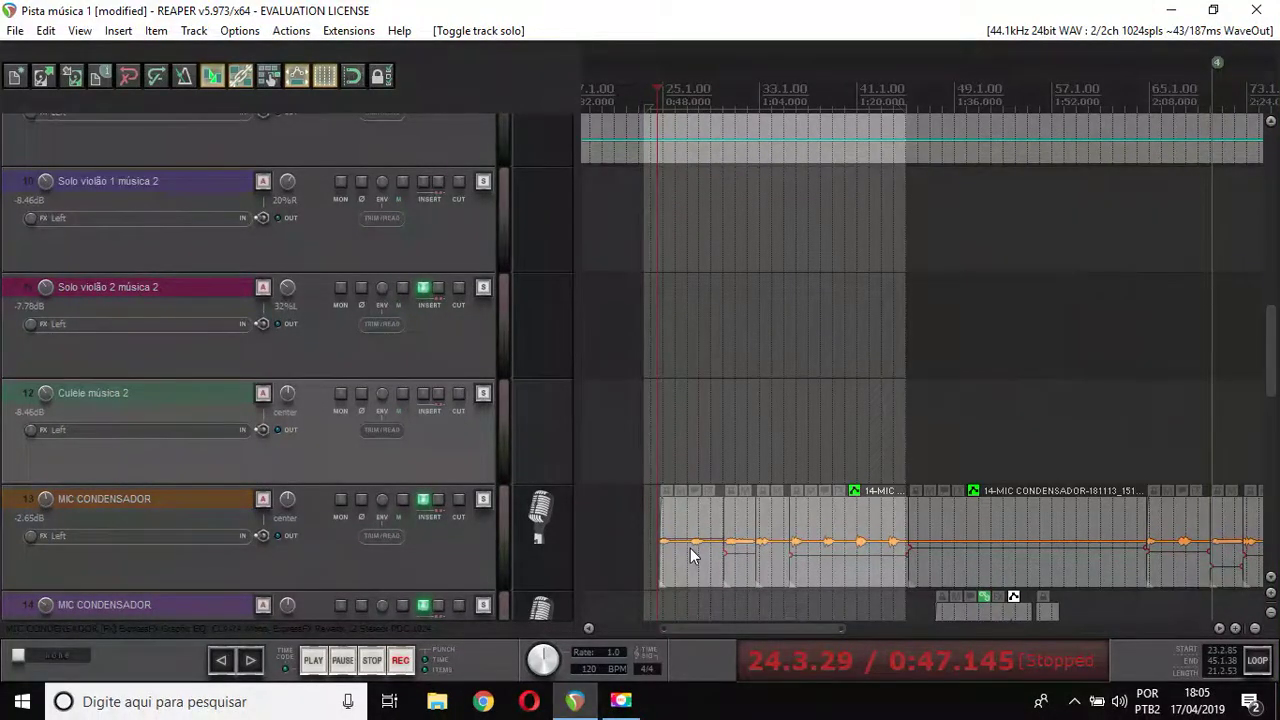
# Step: Play the selected section with the full mix, lower track 13's volume to -6.25 dB while listening, and stop playback
pyautogui.press('space')
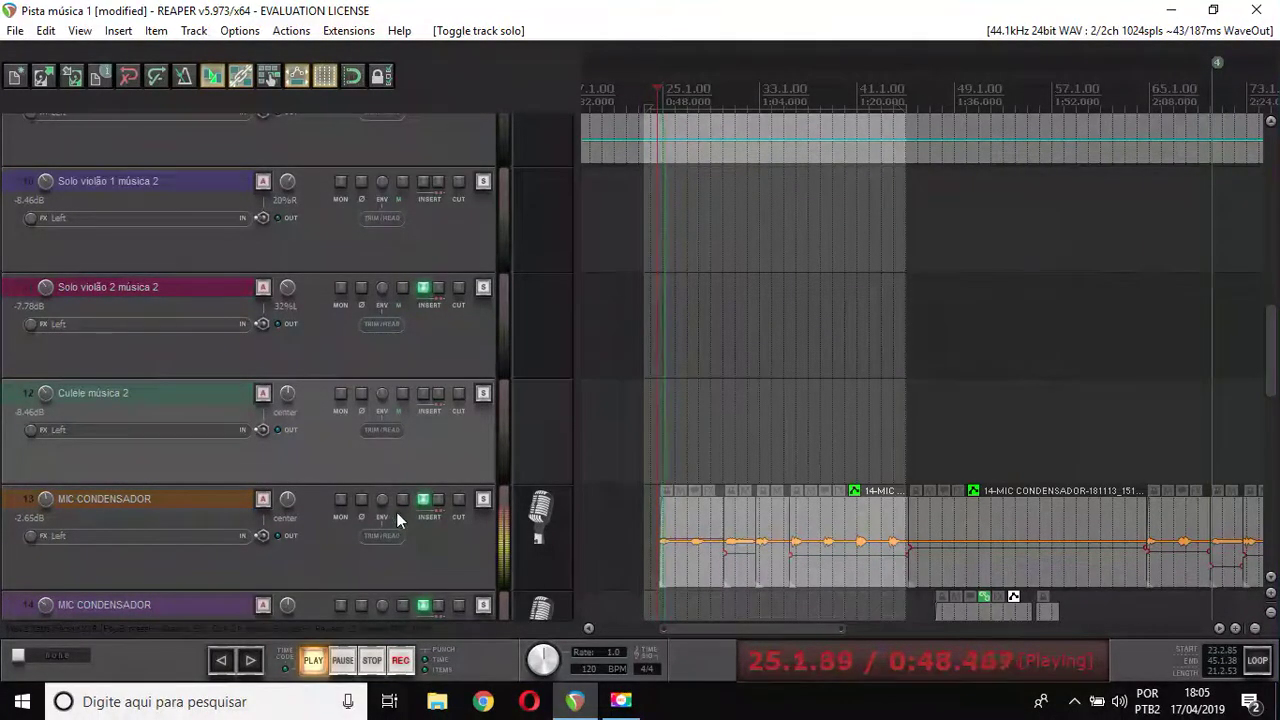
pyautogui.moveTo(45, 508)
pyautogui.mouseDown()
pyautogui.moveTo(45, 564)
pyautogui.moveTo(45, 507)
pyautogui.mouseUp()
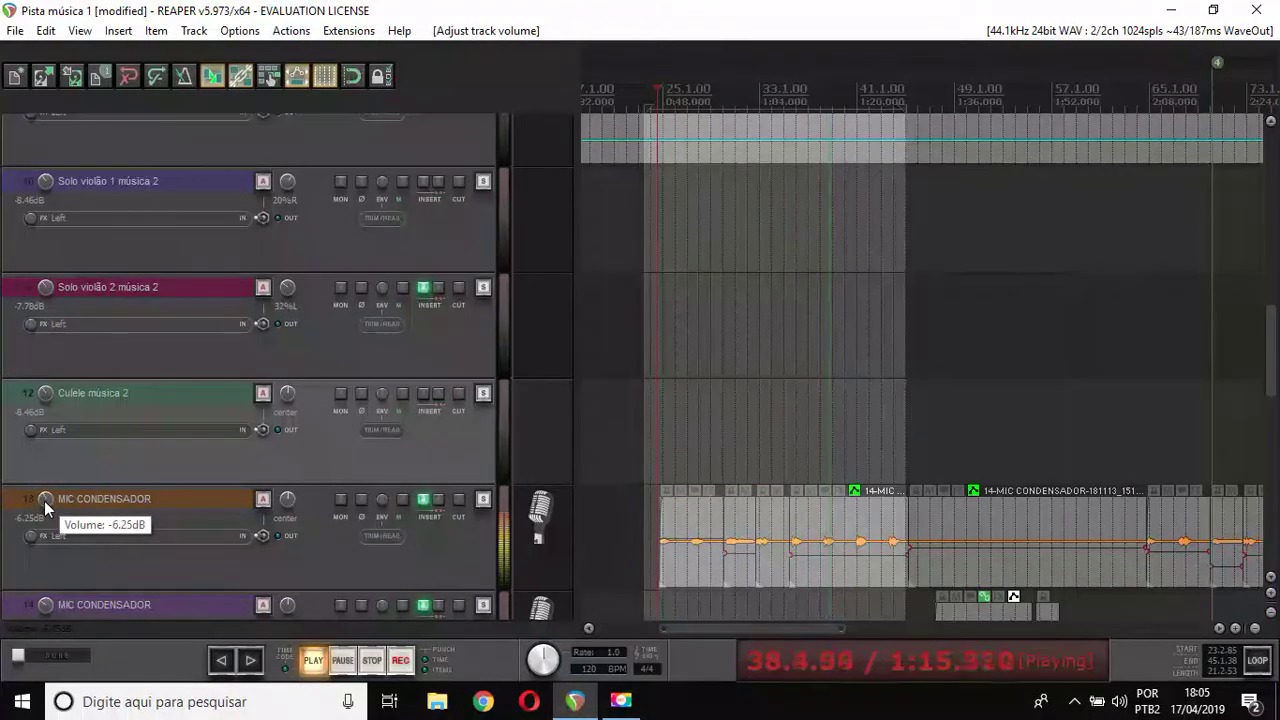
pyautogui.press('space')
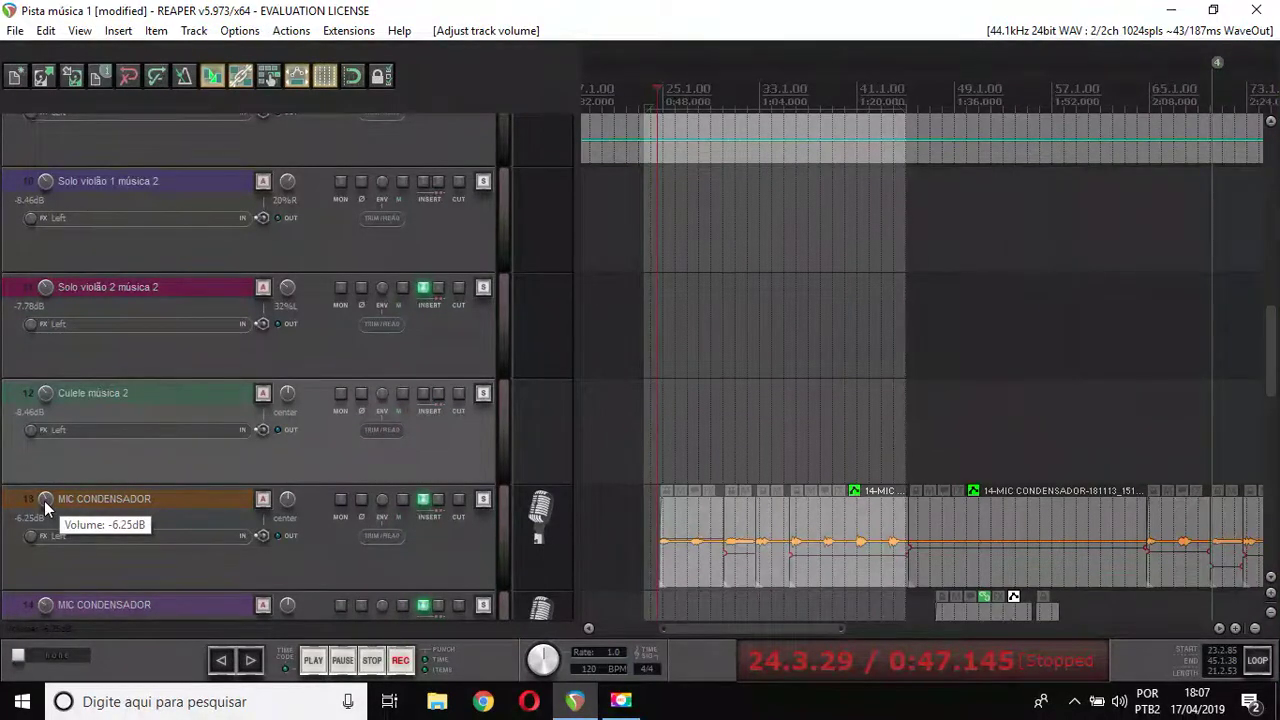
# Step: Play the selected section again and bring up the Movavi Screen Recorder window
pyautogui.press('space')
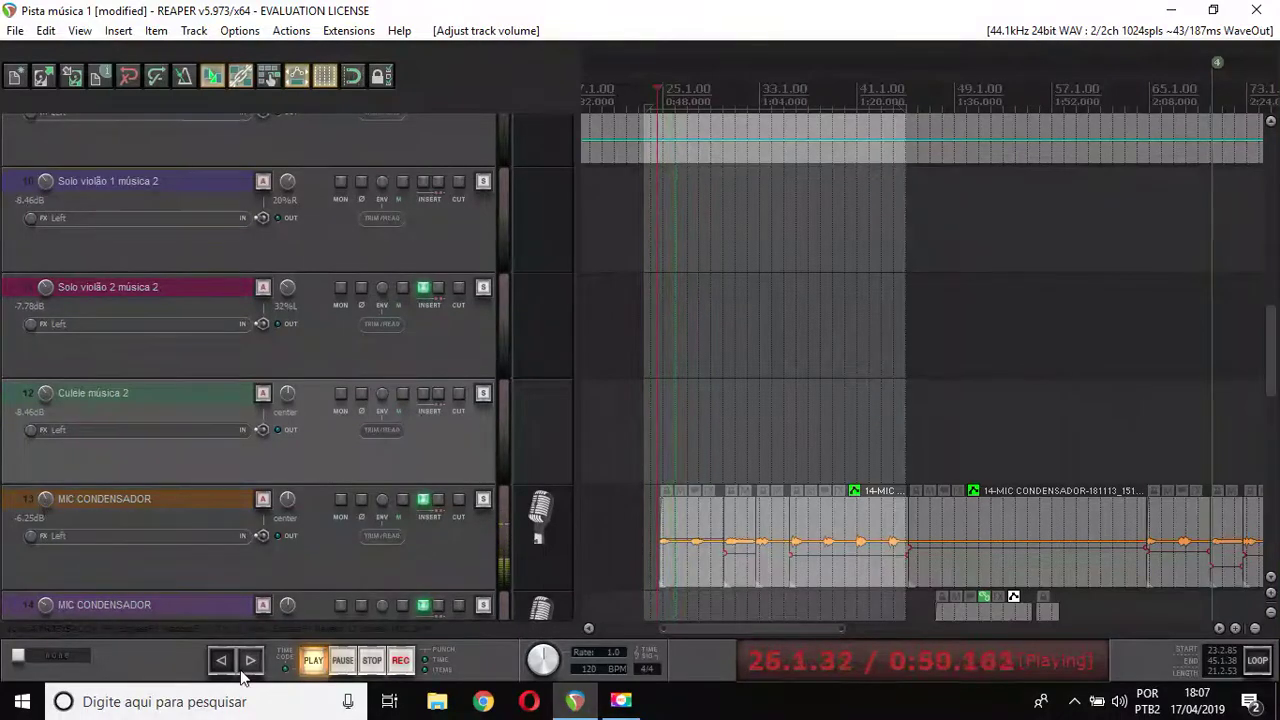
pyautogui.moveTo(622, 708)
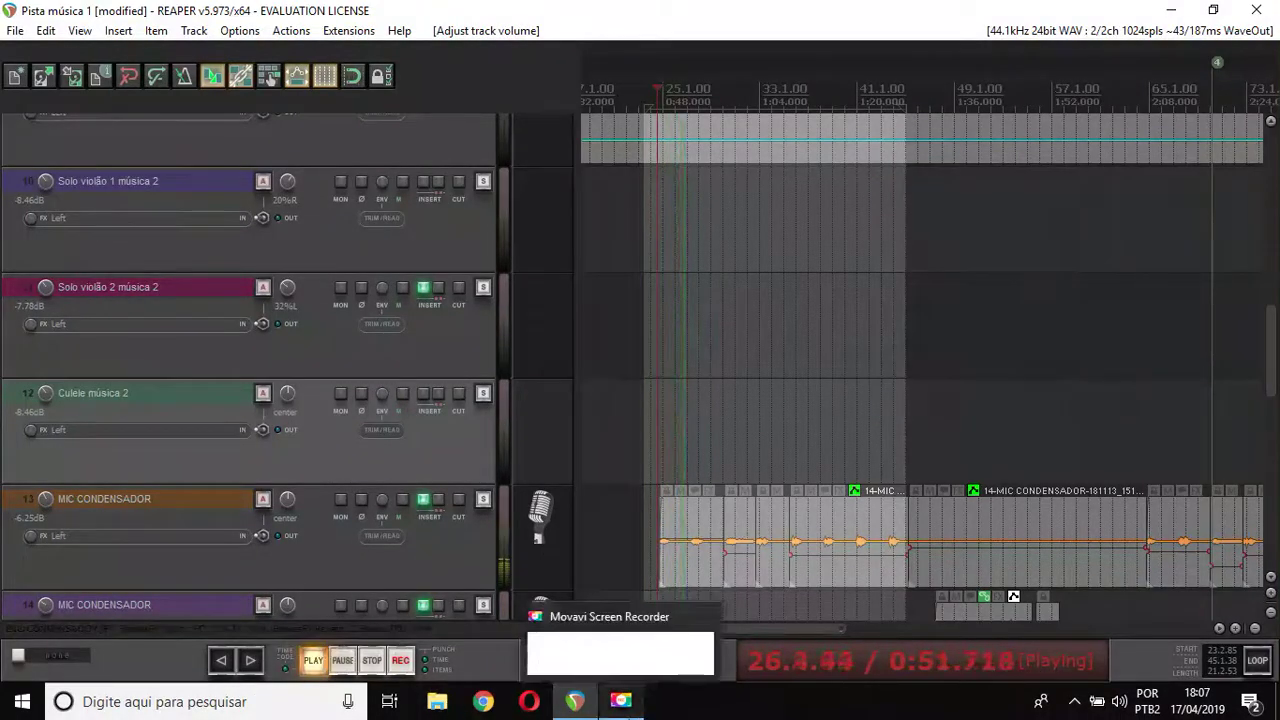
pyautogui.click(622, 706)
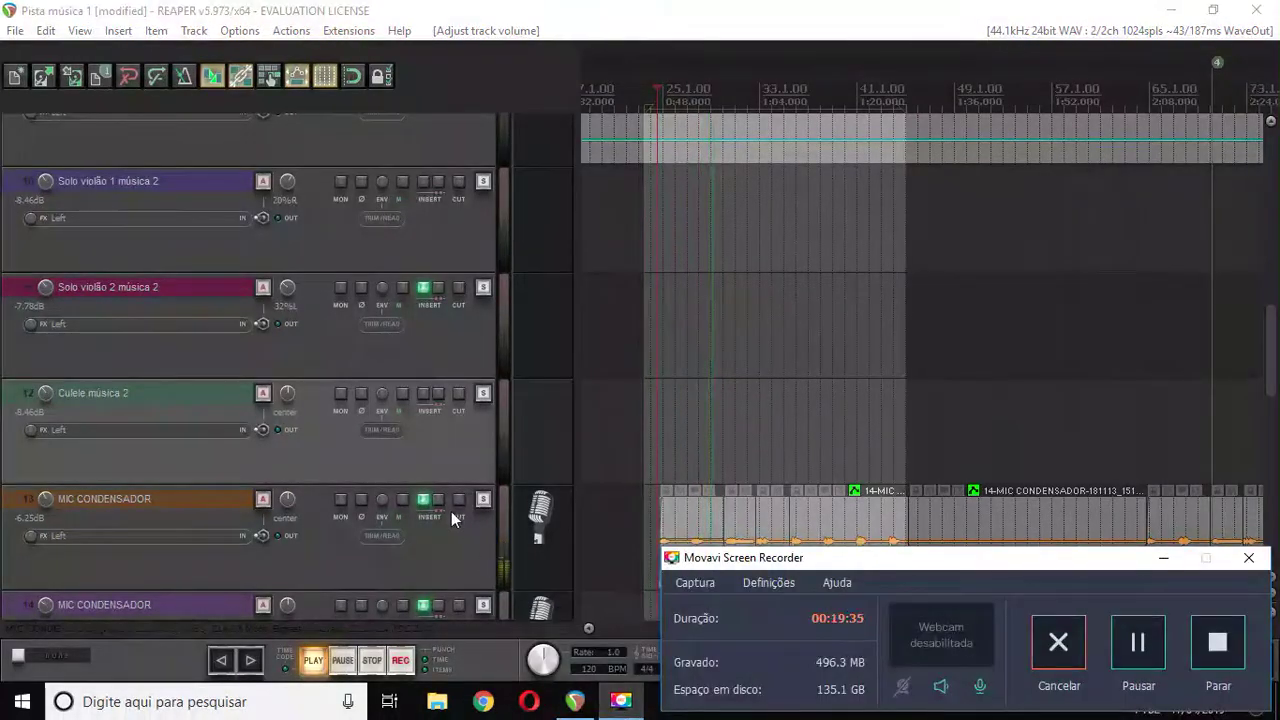
# Step: Open track 13's effects chain during playback and show the ExpressFX Graphic EQ in its own floating window
pyautogui.rightClick(426, 503)
pyautogui.click(458, 575)
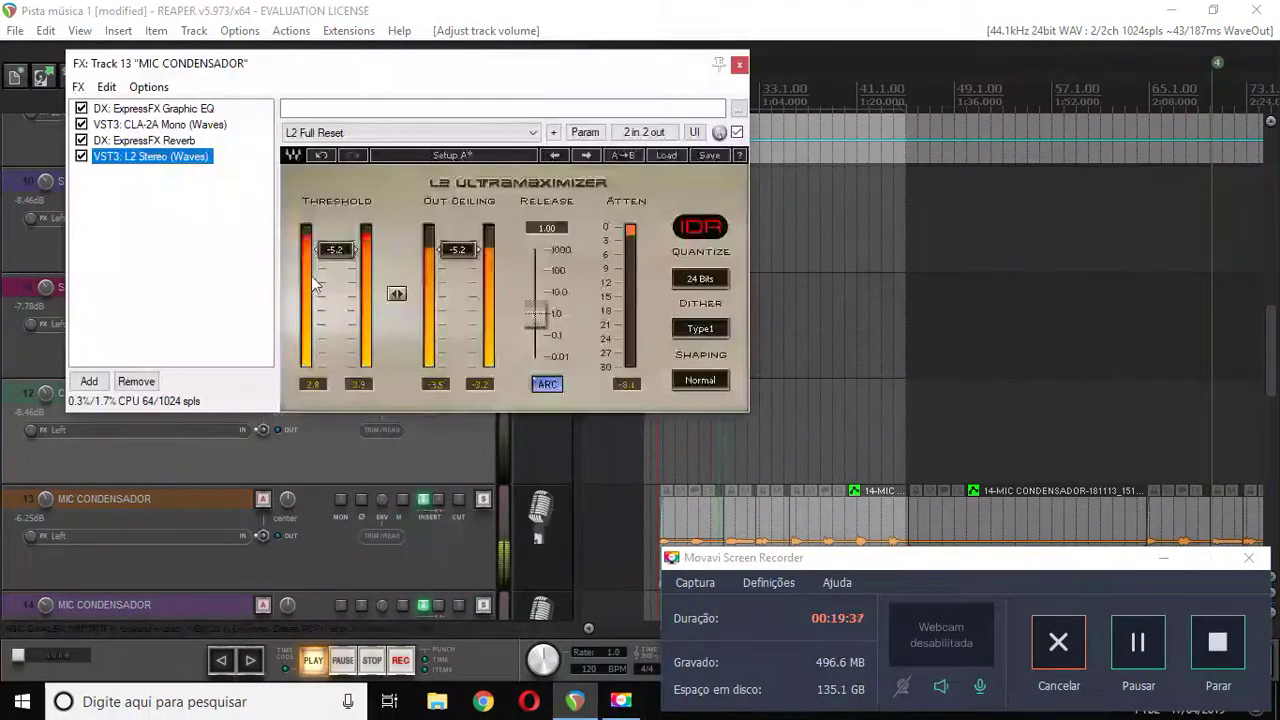
pyautogui.doubleClick(180, 110)
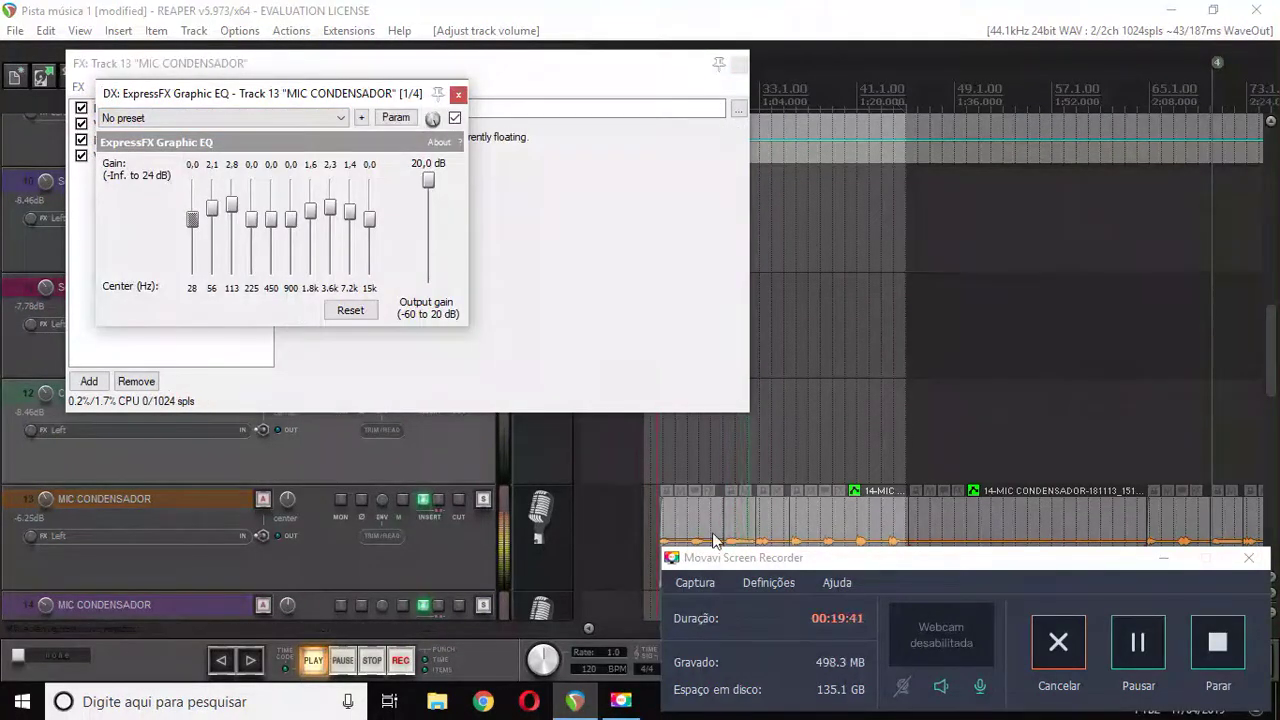